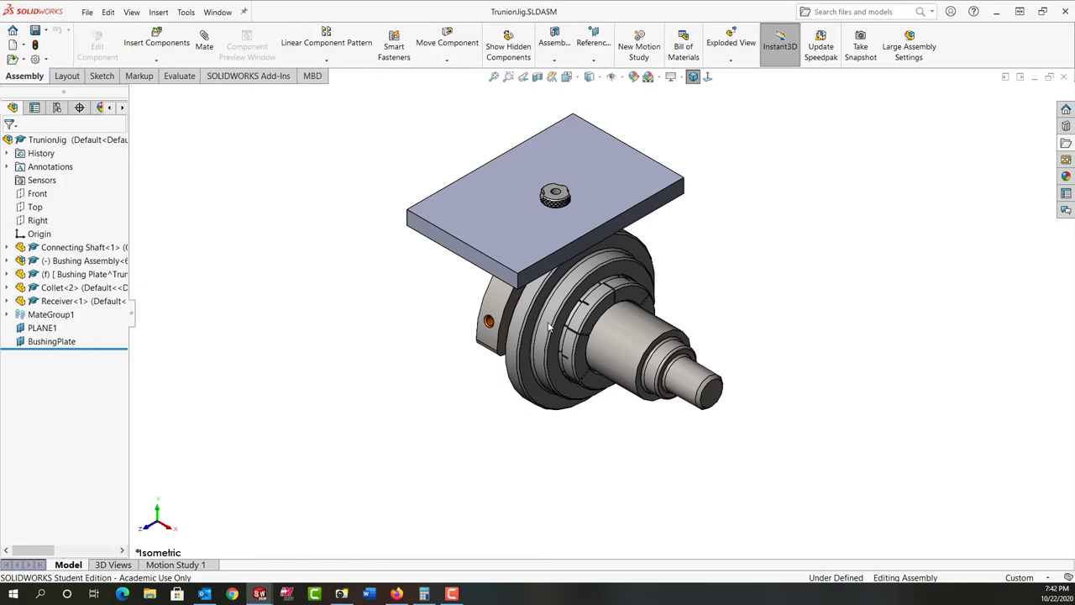
Step: Select the Bushing Plate's top face in the TrunionJig assembly
click(473, 222)
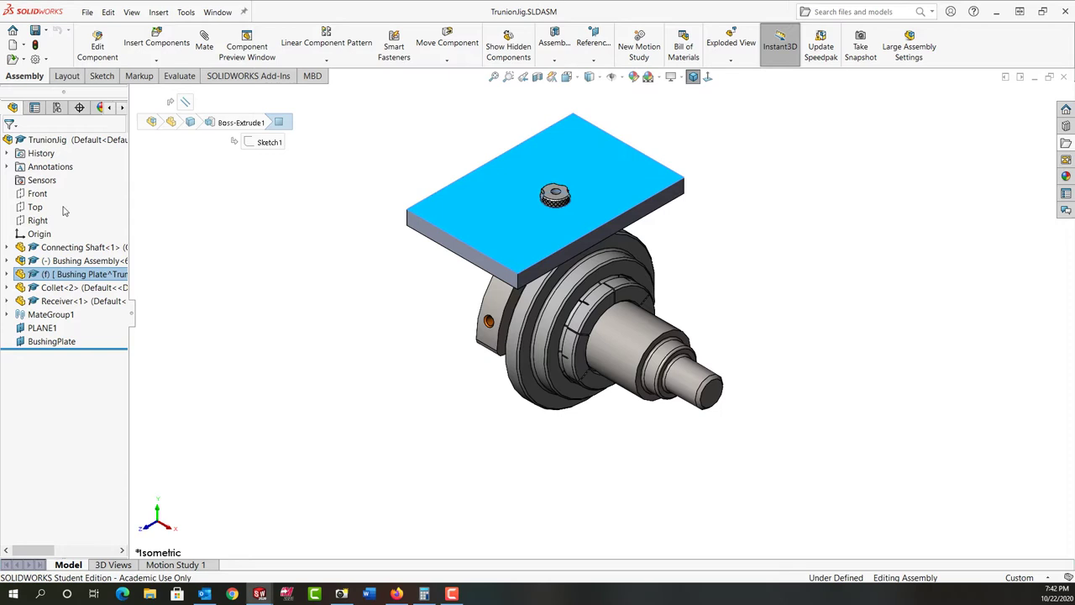
Step: Save the virtual Bushing Plate as an external part file at its default path
right_click(105, 275)
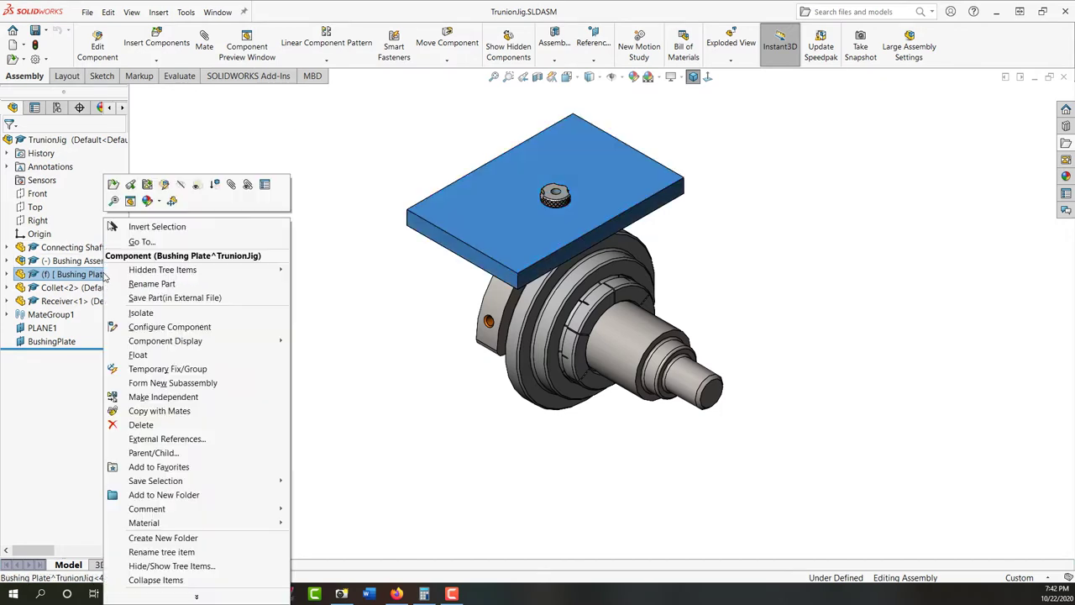
click(195, 299)
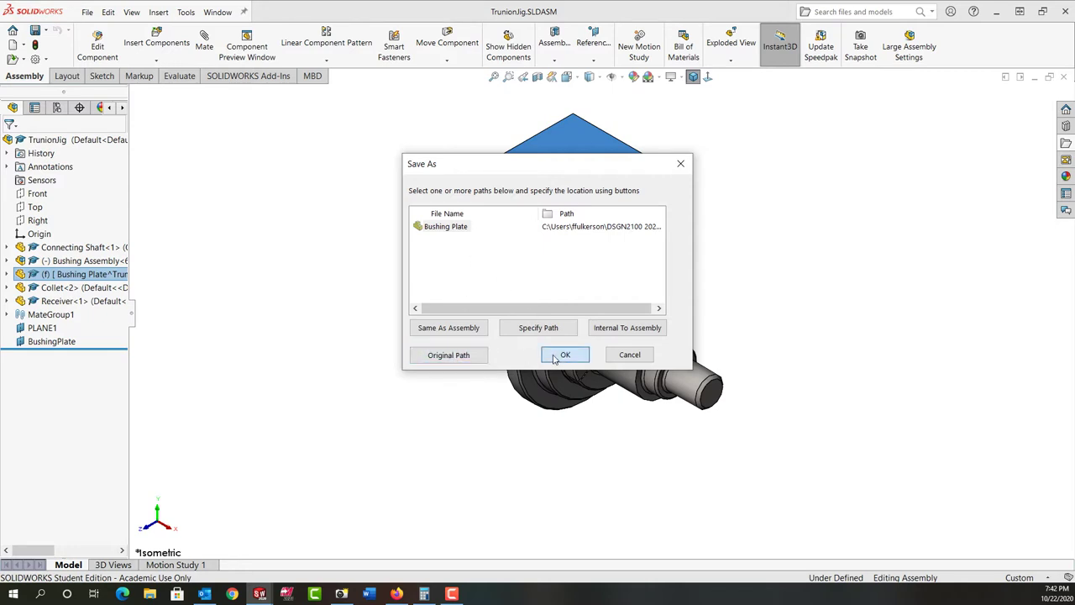
click(556, 356)
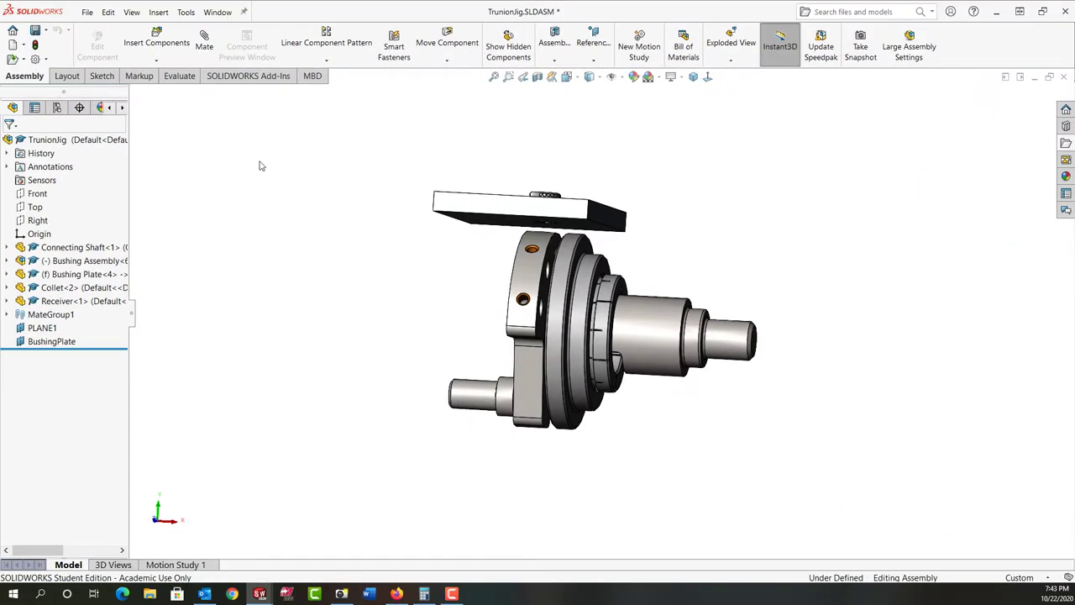
Step: Insert a new blank part placed on the BushingPlate plane
click(159, 62)
click(158, 89)
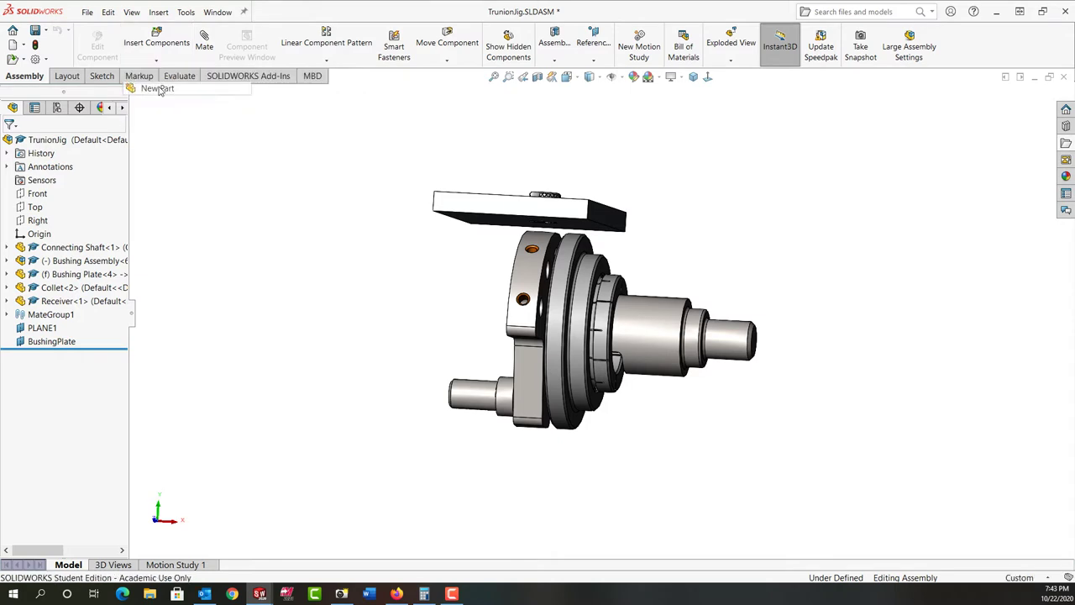
click(239, 262)
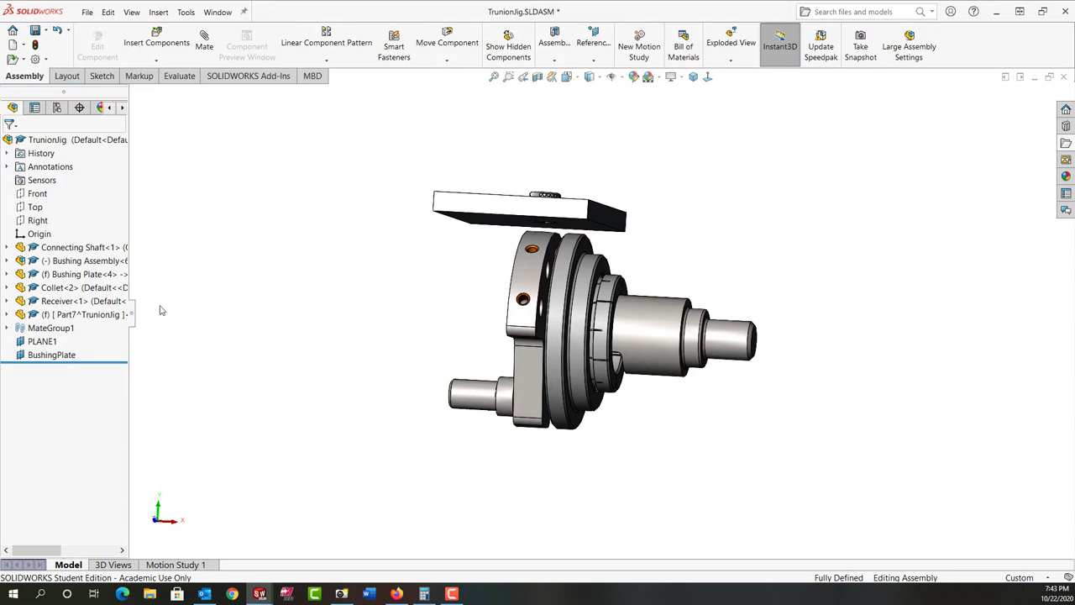
Step: Rename the new Part7 to 'Collet Plate'
right_click(87, 316)
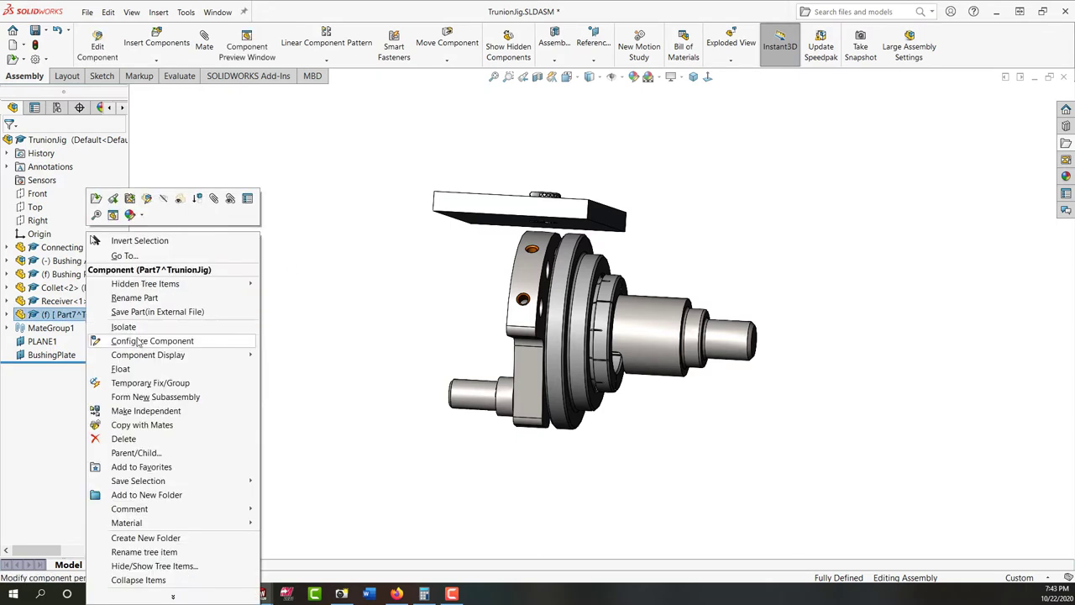
click(145, 299)
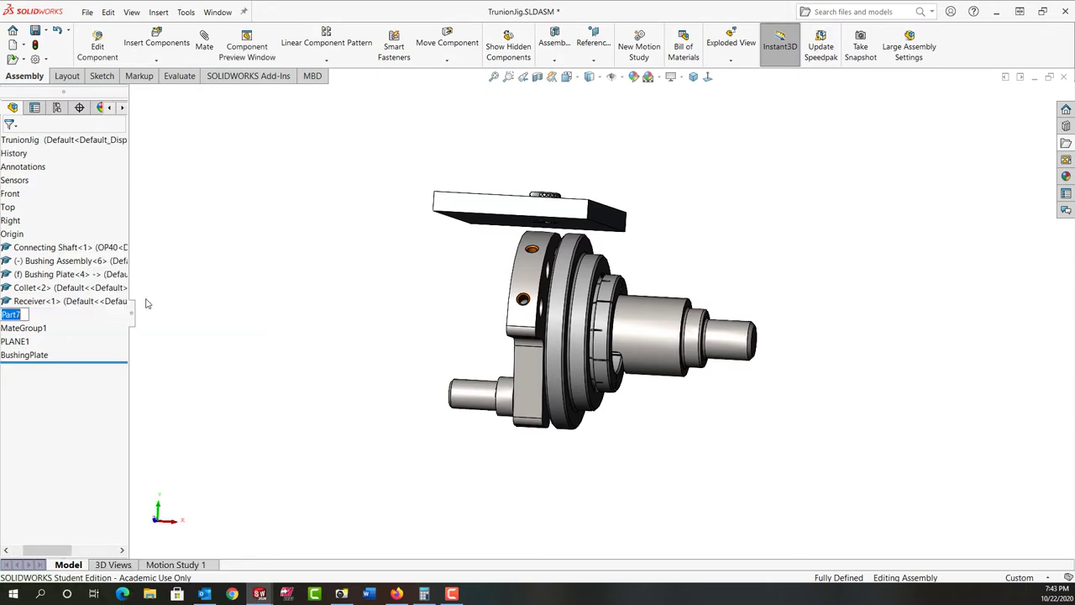
text(Collet Plate)
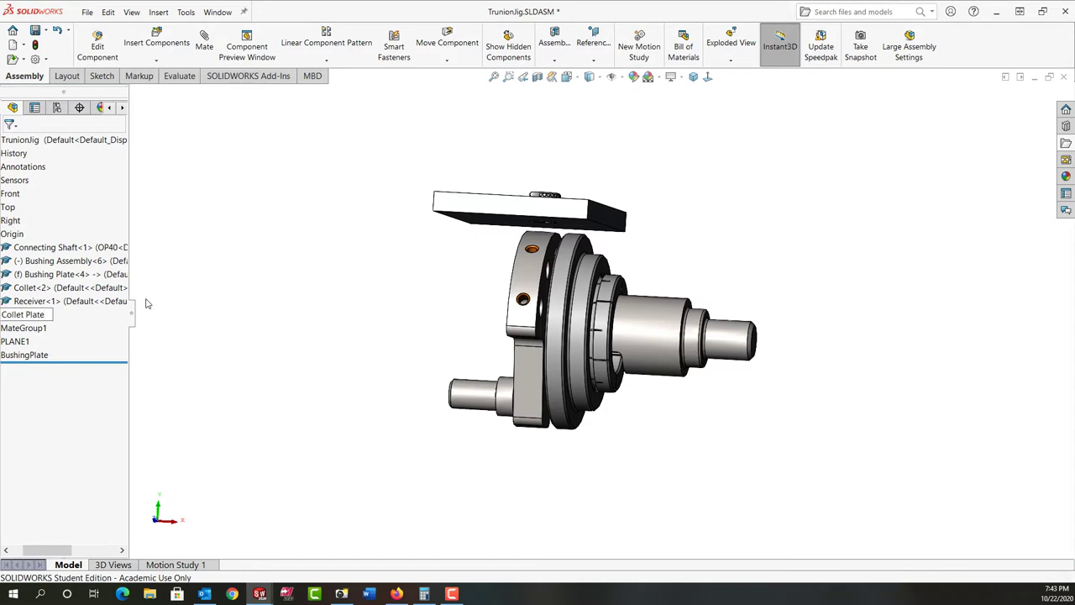
key(Return)
drag(53, 551, 43, 551)
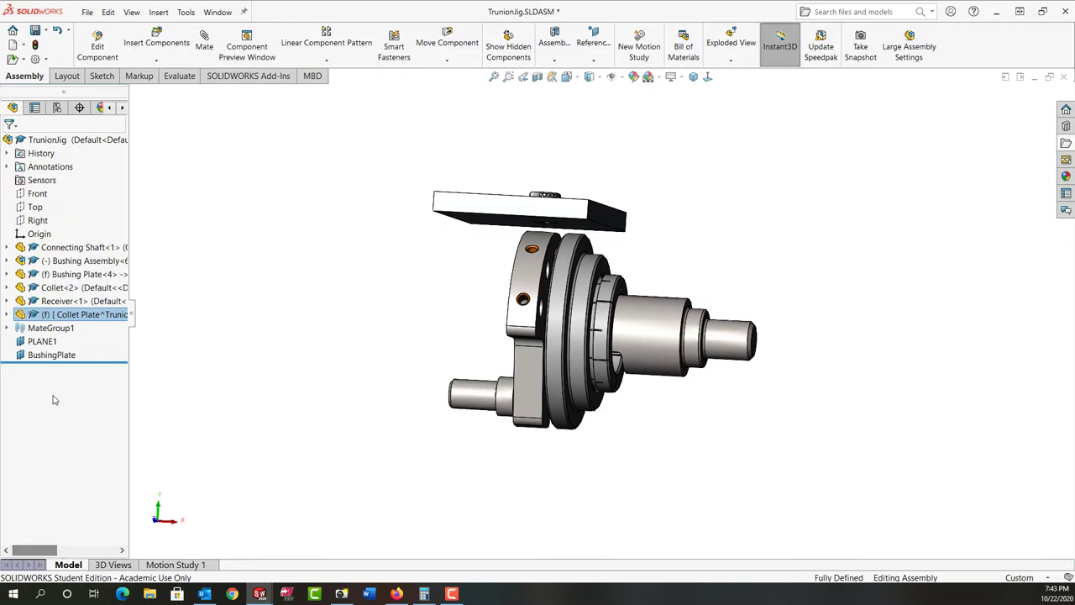
Step: Edit the Collet Plate in context and start an Extruded Boss sketch on the Bushing Plate's underside
right_click(85, 317)
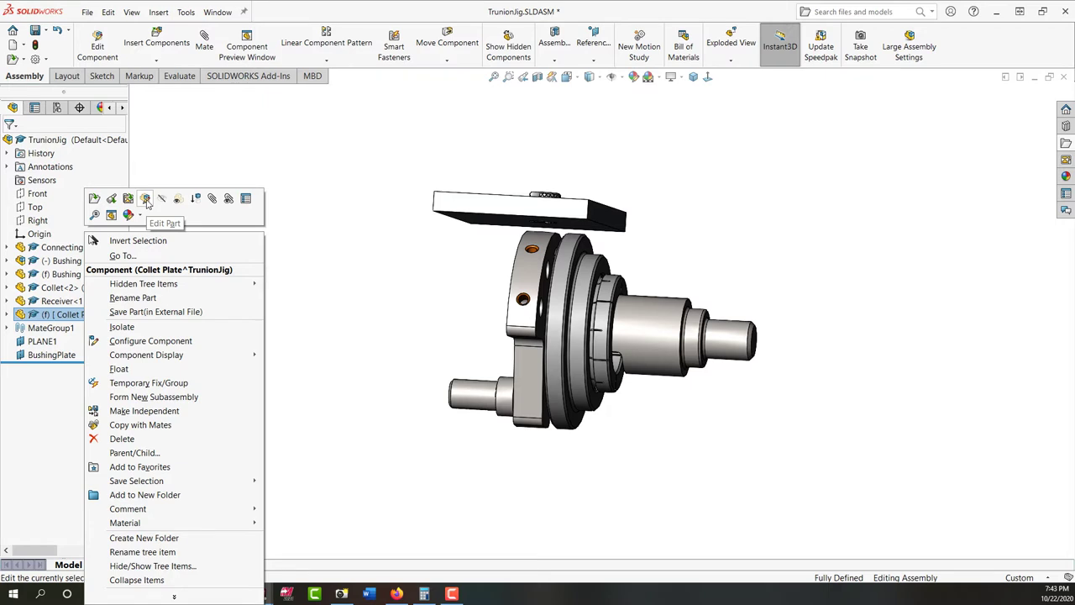
click(146, 202)
click(591, 230)
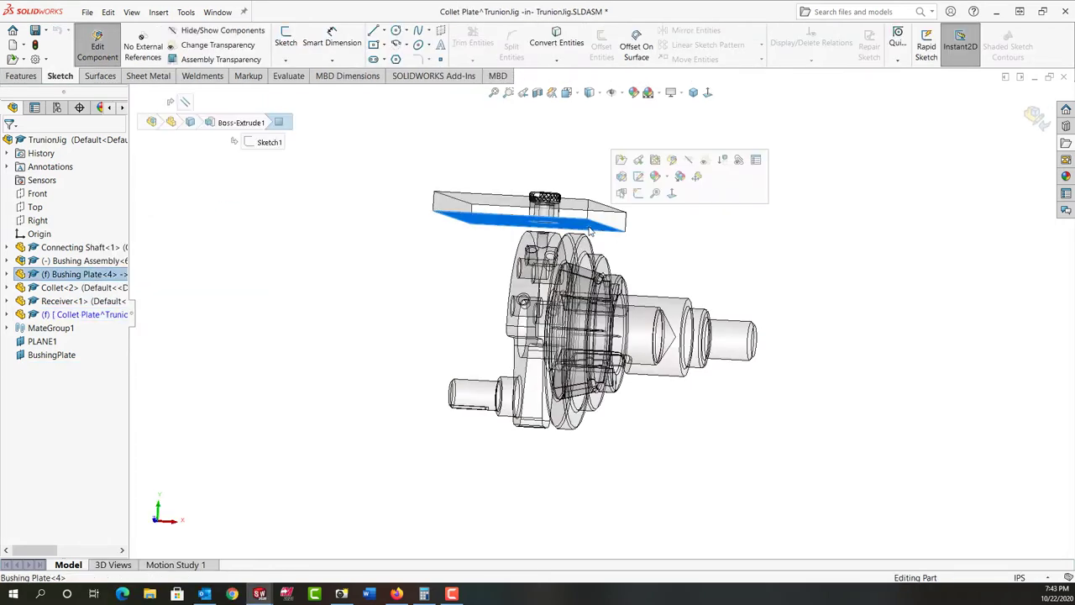
click(29, 79)
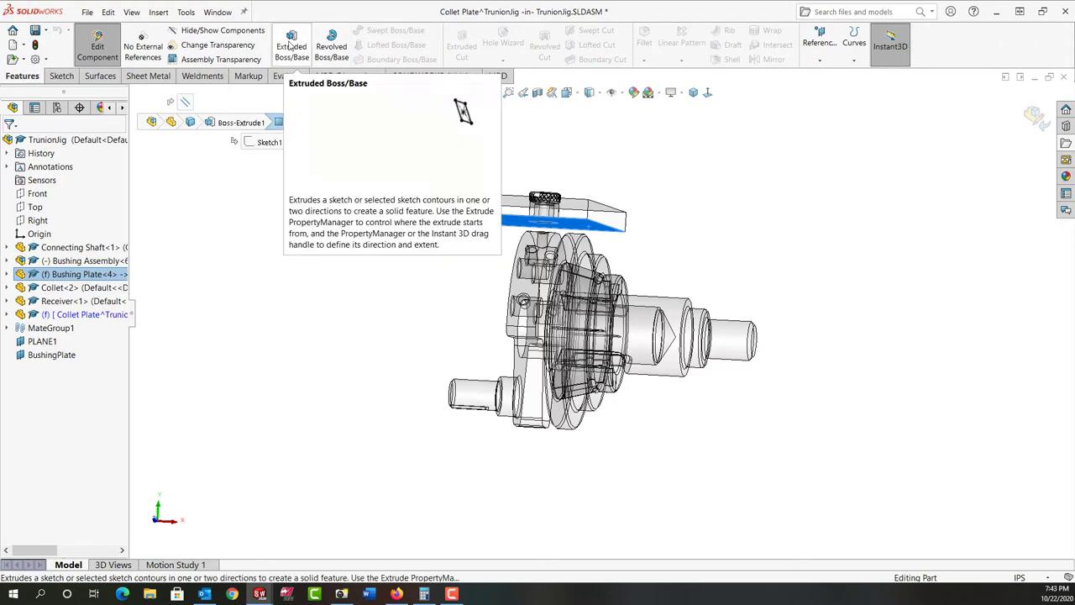
click(292, 46)
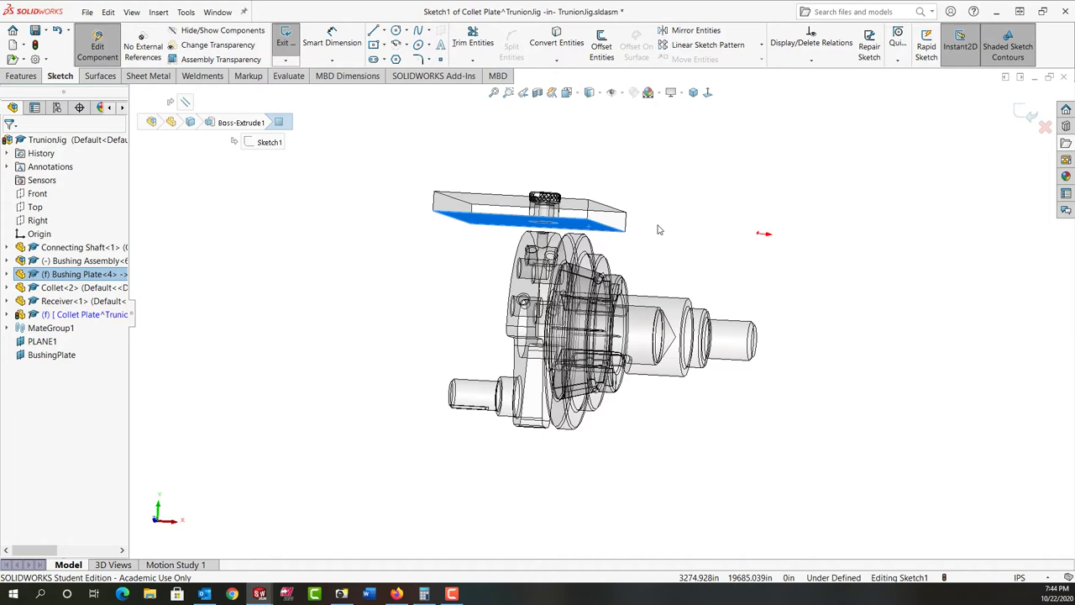
Step: Draw a corner rectangle across the face in a Normal To view
click(708, 93)
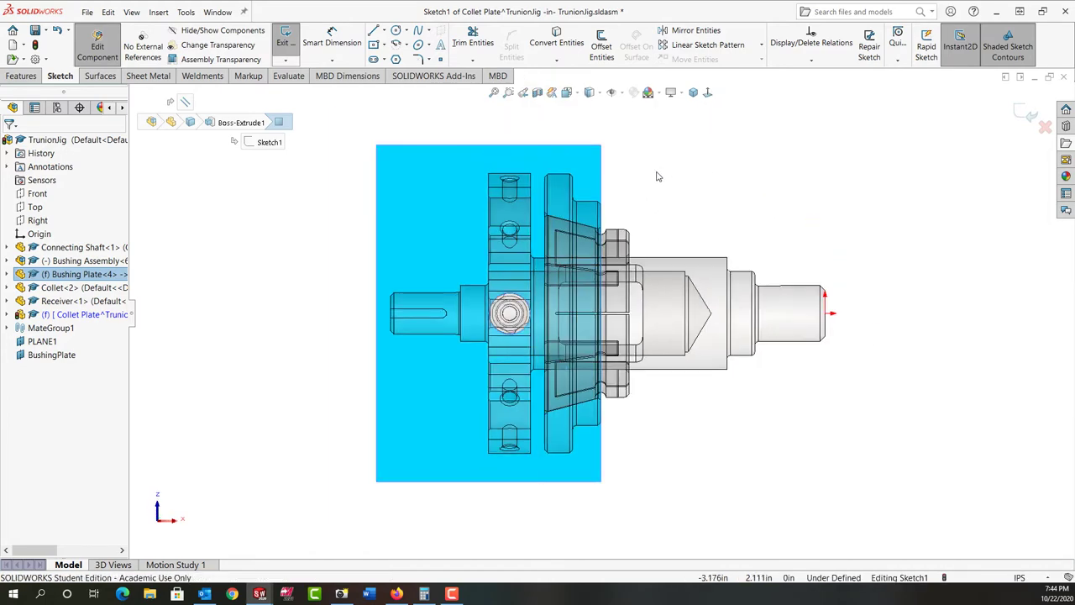
click(384, 45)
click(392, 60)
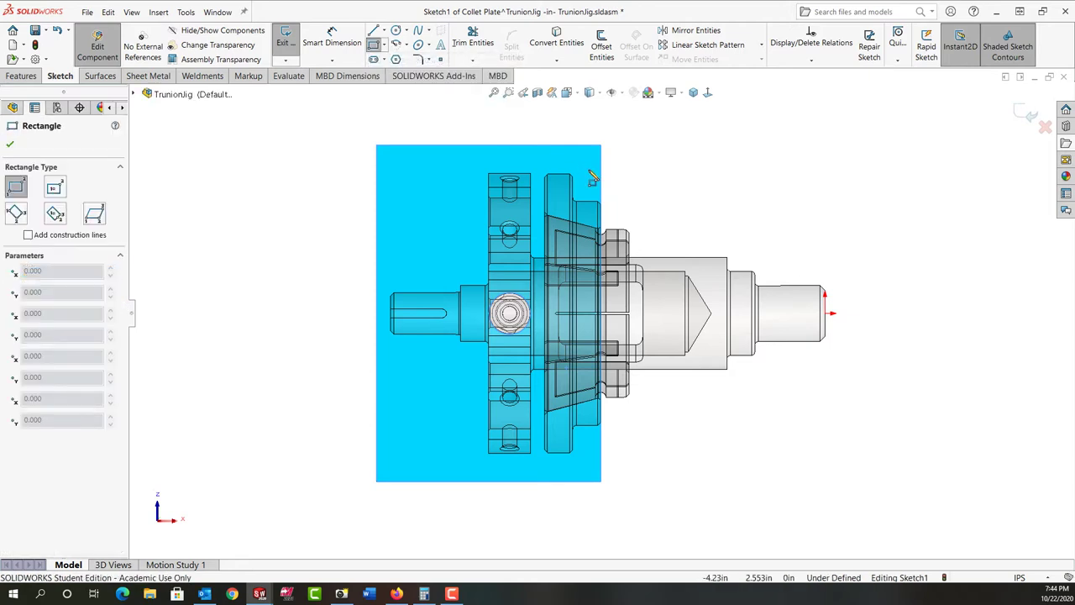
click(602, 146)
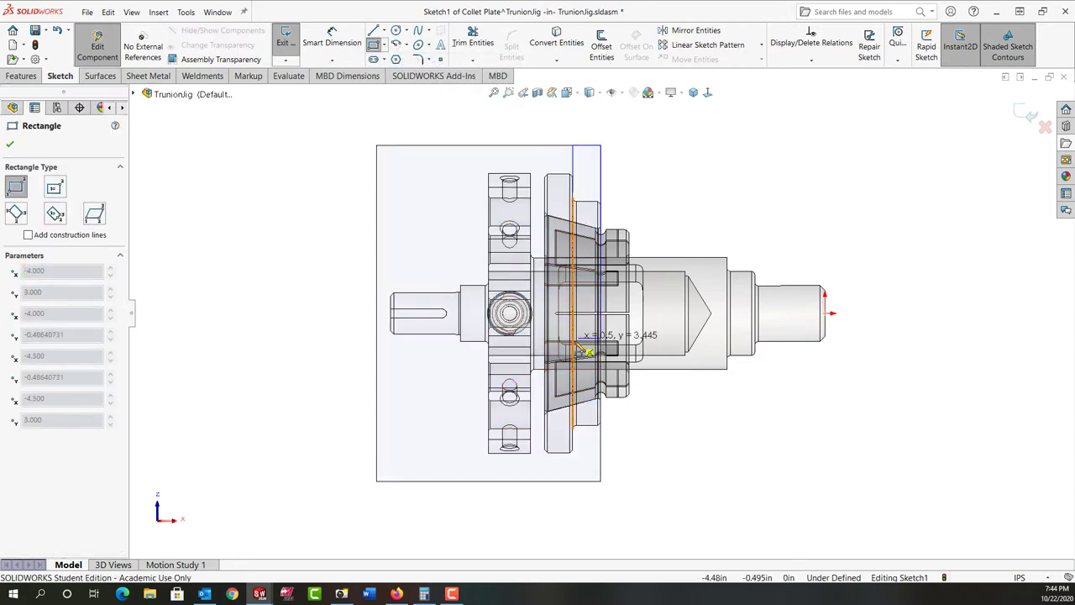
click(546, 481)
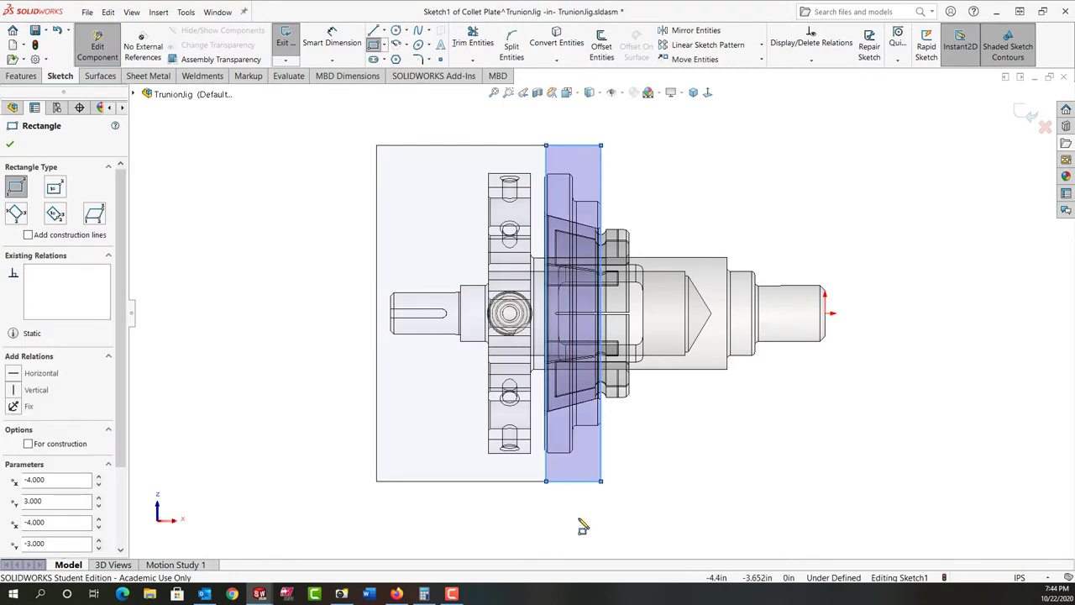
key(Escape)
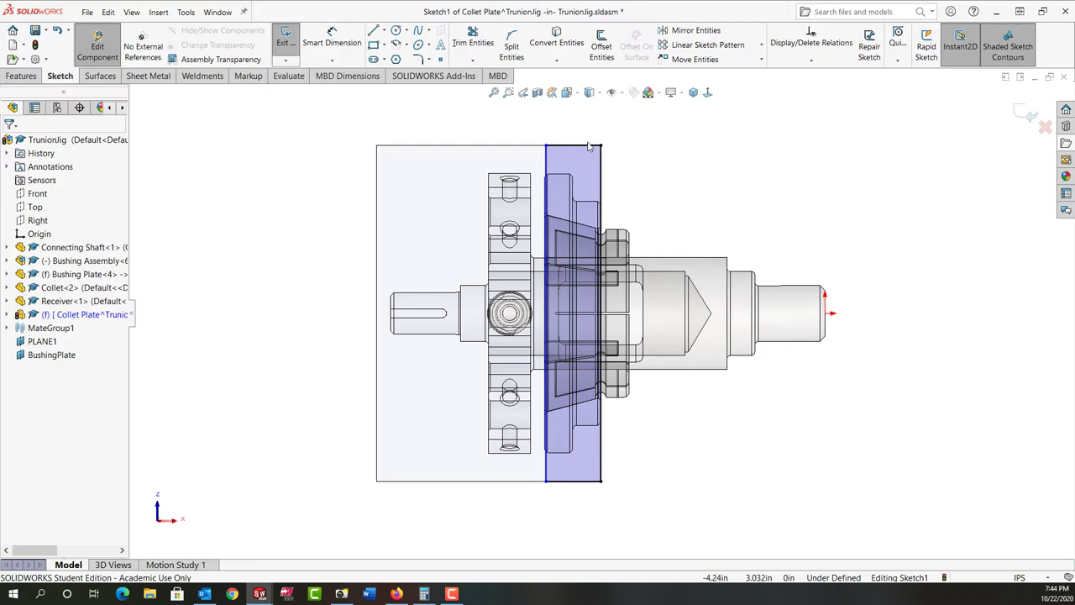
Step: Make the rectangle's left edge collinear with the Receiver's edge
click(546, 164)
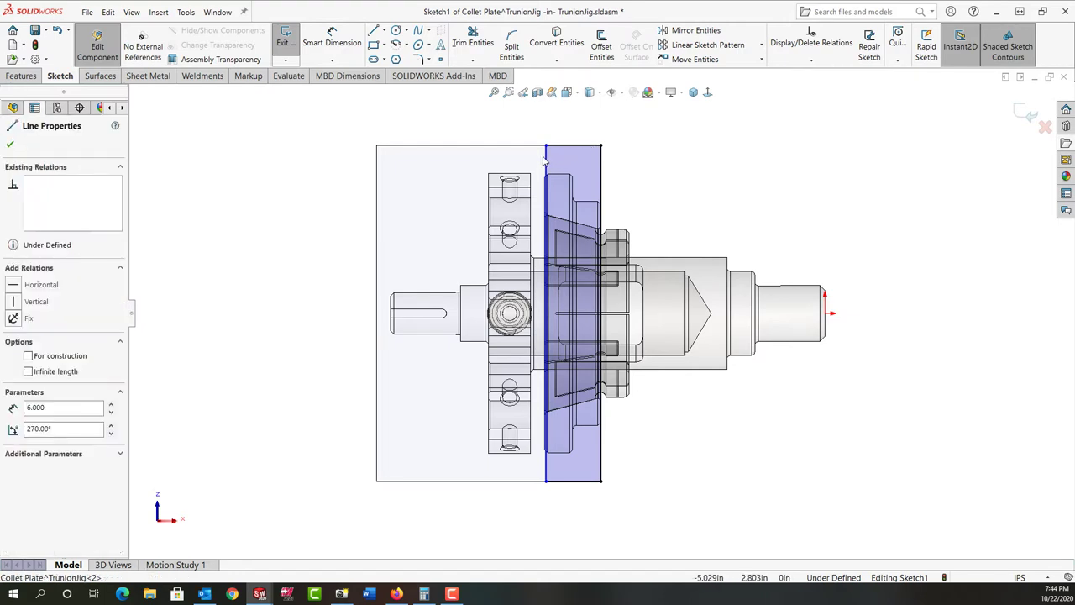
drag(535, 162, 535, 161)
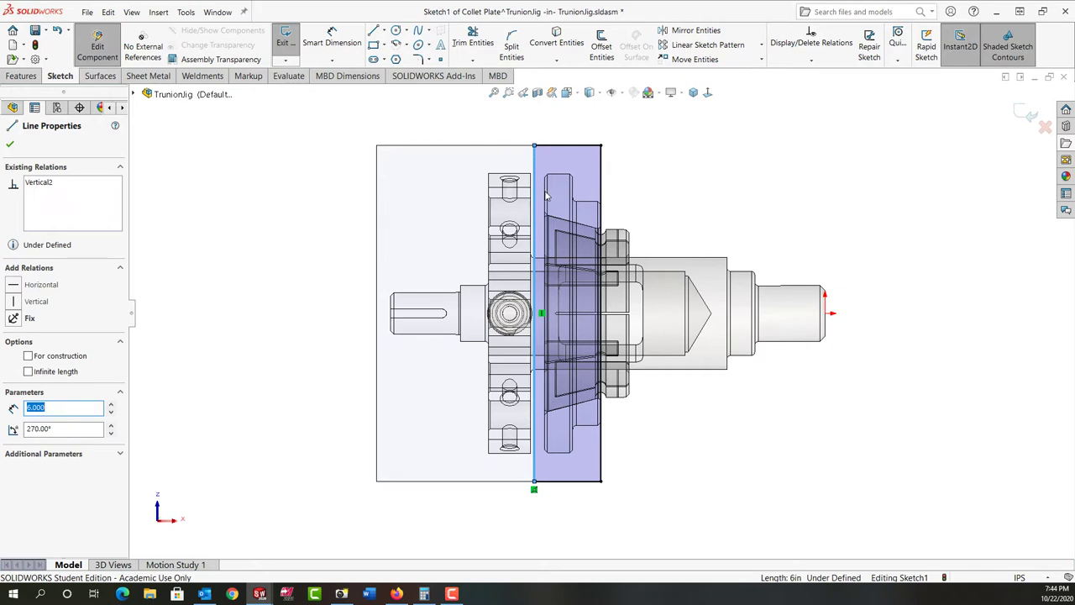
ctrl+click(546, 196)
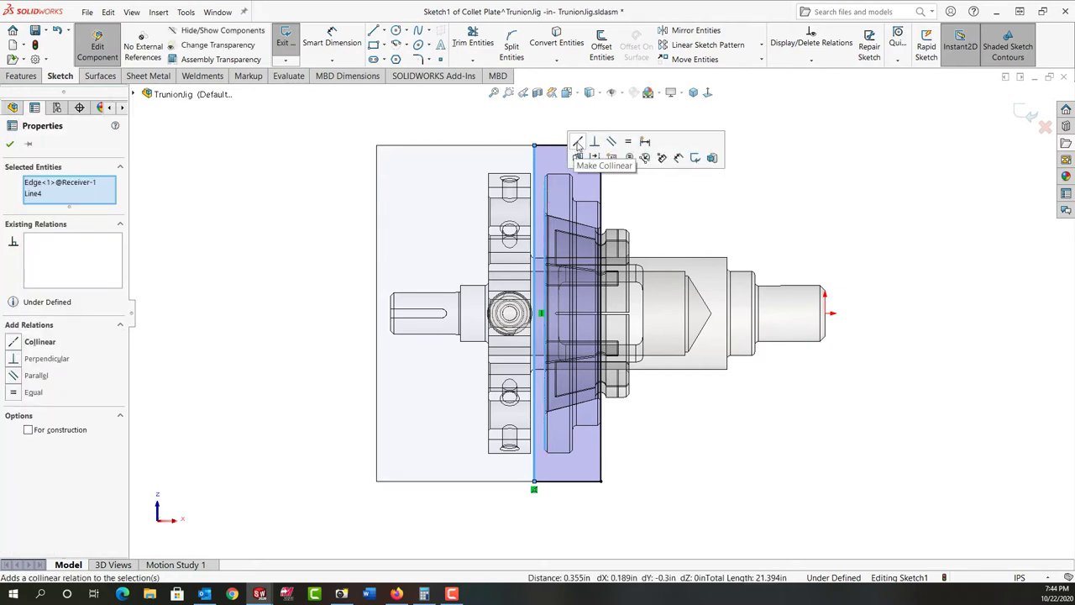
click(578, 147)
click(783, 436)
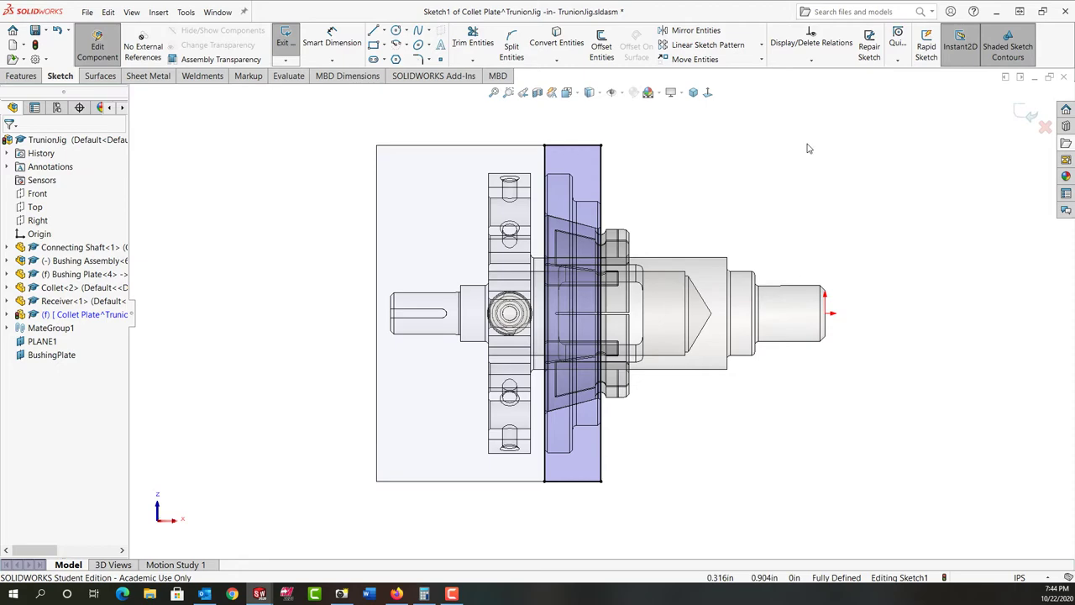
Step: Exit the plate sketch and drag the extrusion preview out to about 5.87 in
click(694, 93)
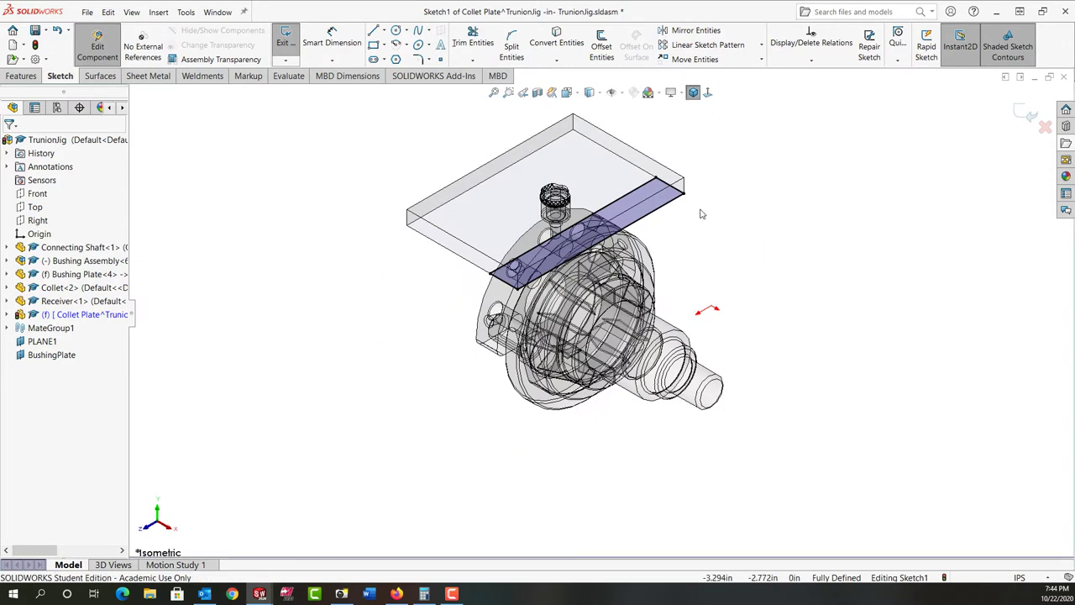
right_click(805, 220)
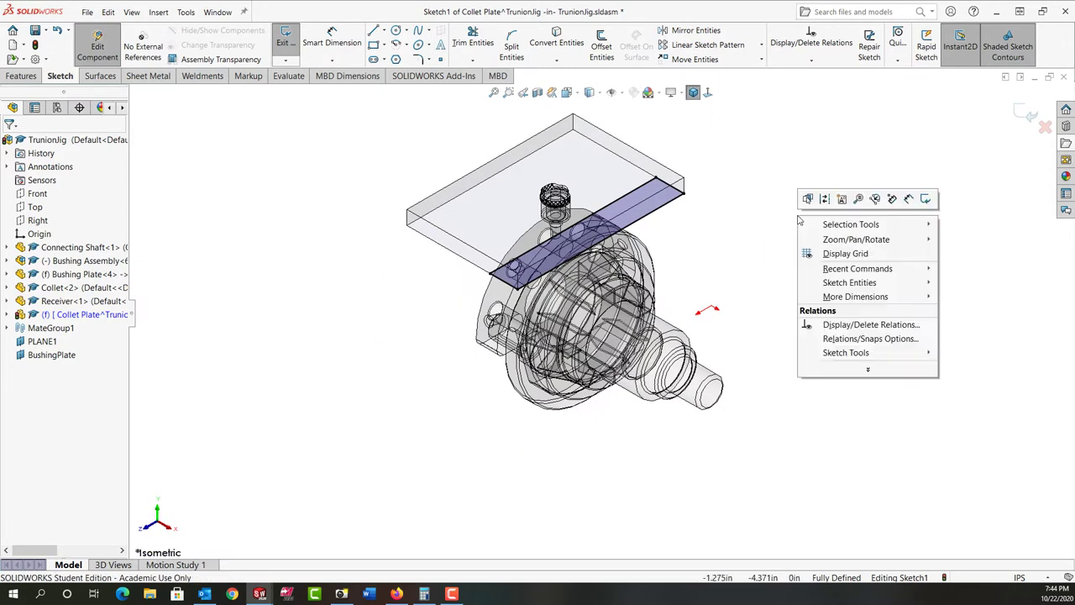
click(927, 197)
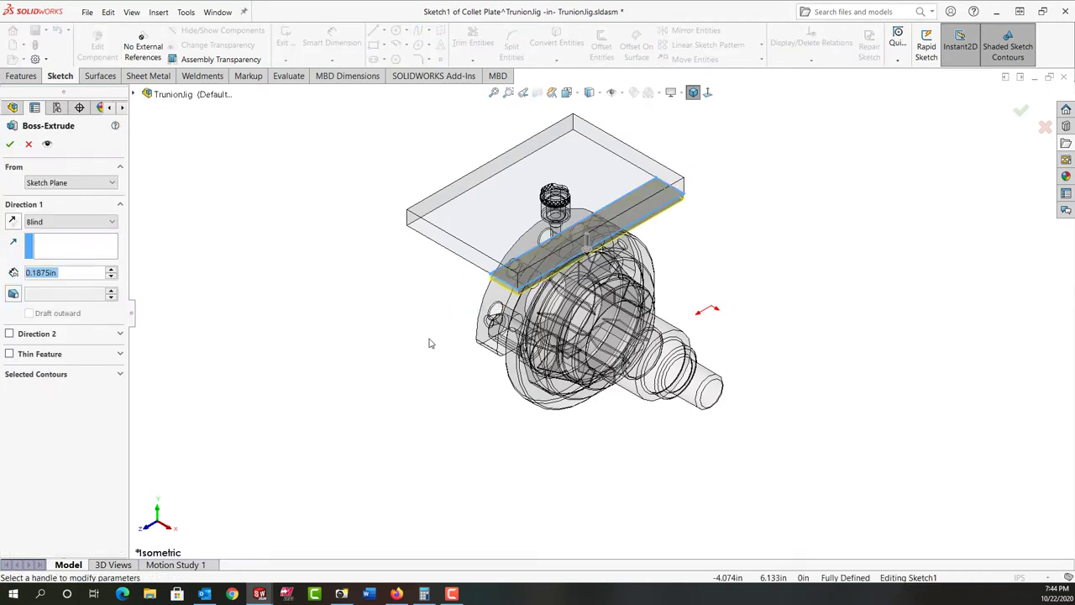
middle_drag(430, 343, 483, 269)
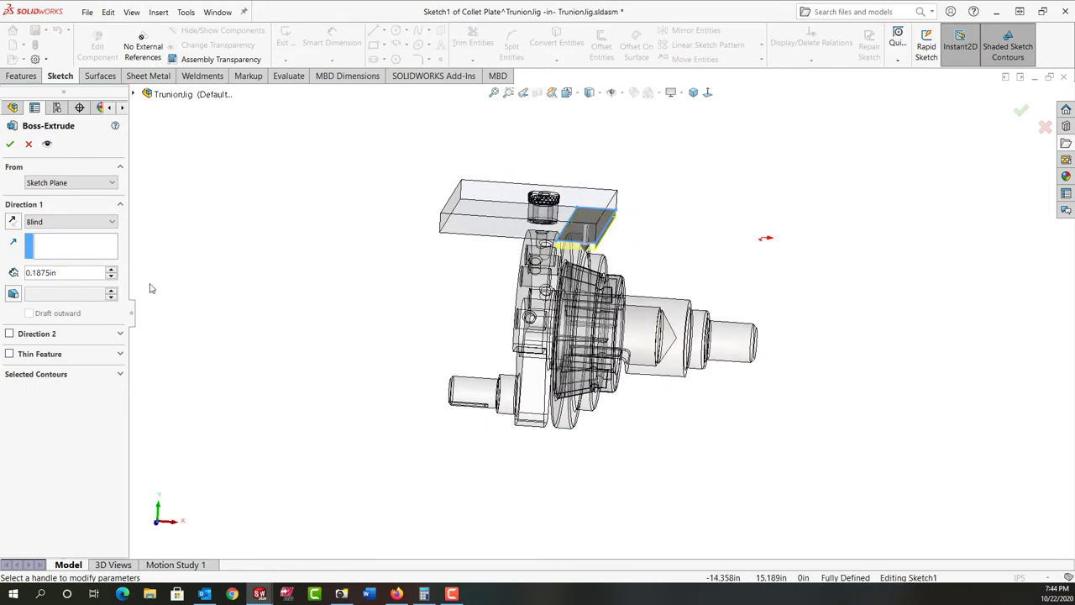
click(588, 245)
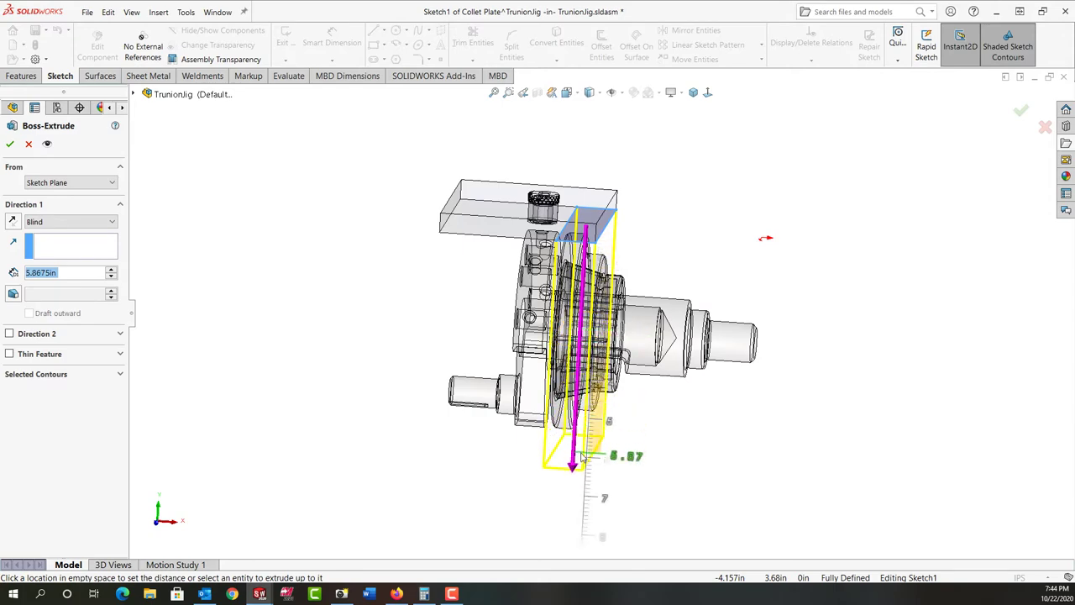
click(582, 456)
Step: Set the blind extrusion depth to 5.5 in and accept the plate
middle_drag(547, 502, 576, 489)
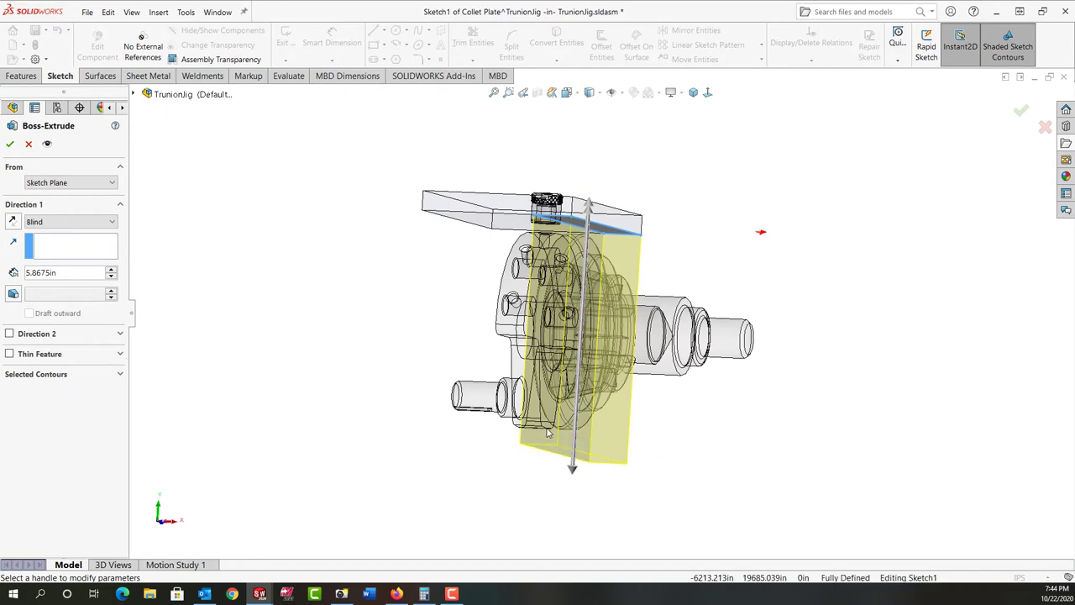
scroll(546, 428, down, 3)
scroll(542, 427, down, 1)
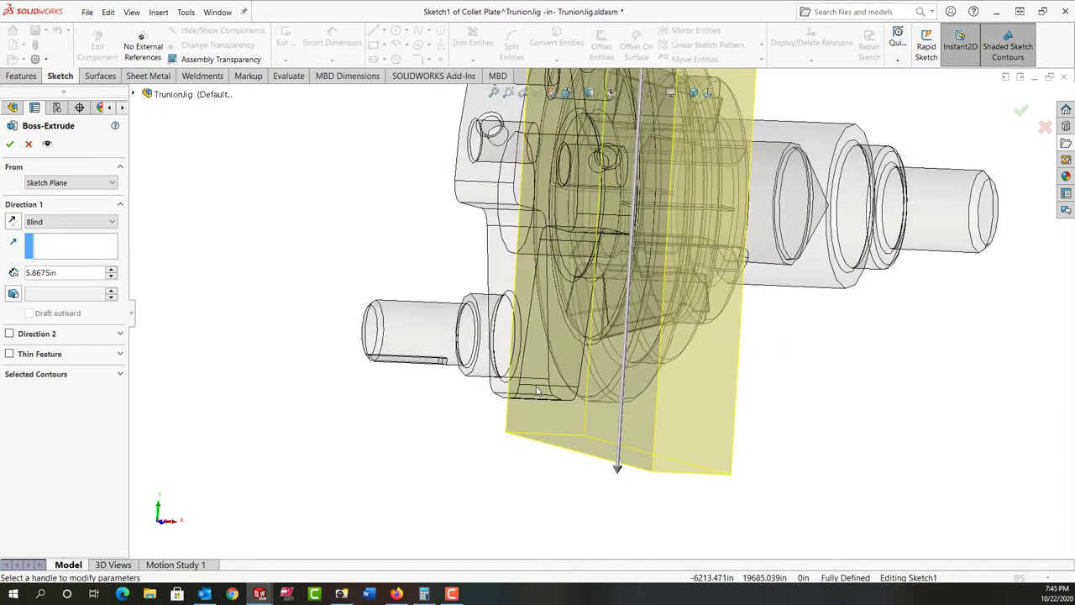
double_click(26, 274)
text(5.5)
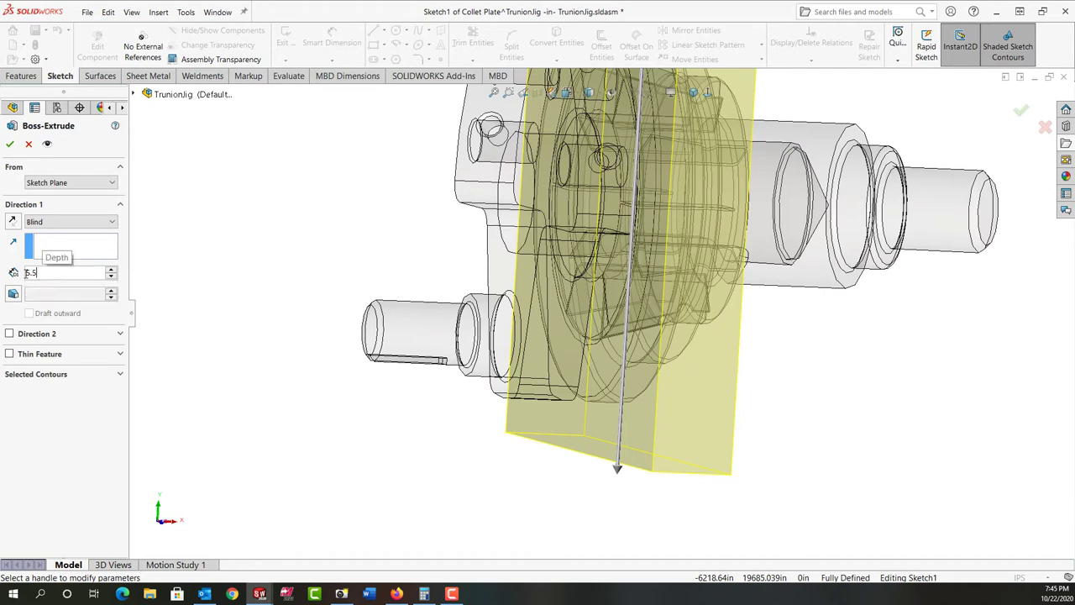
key(Return)
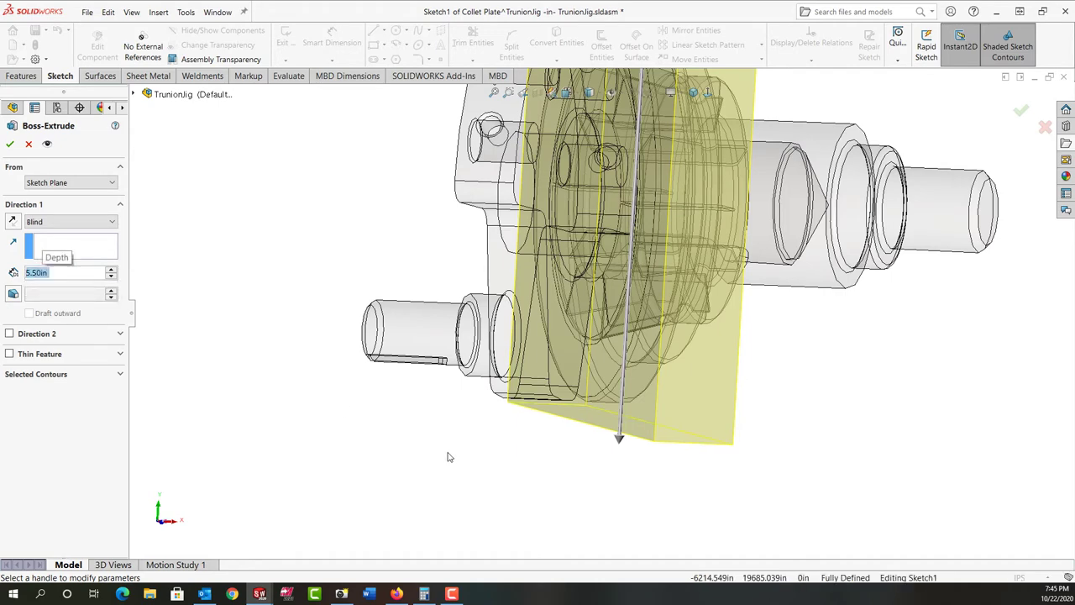
middle_drag(446, 457, 429, 443)
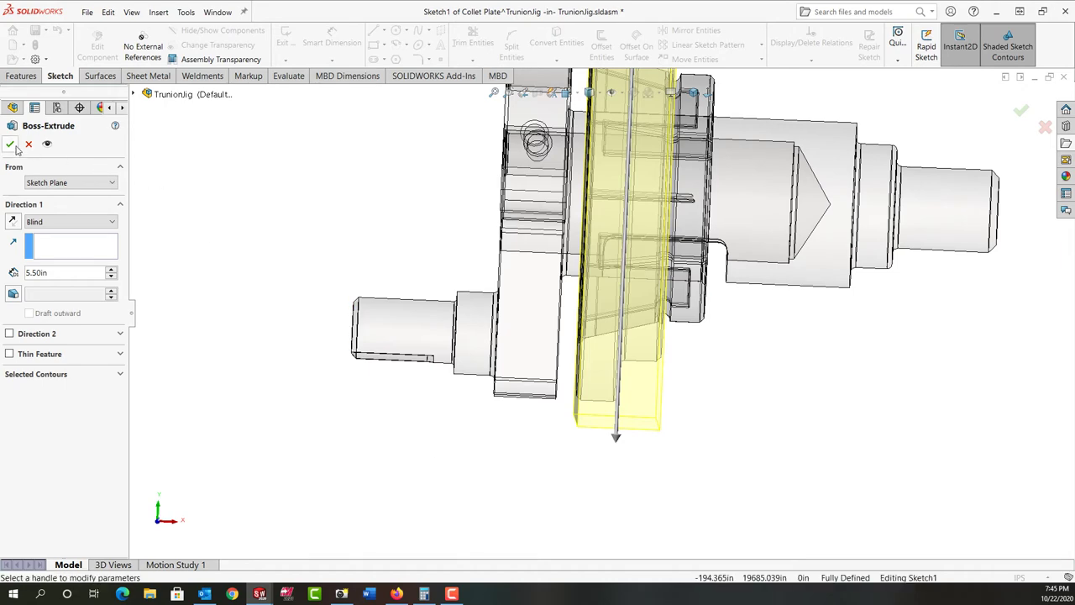
key(Return)
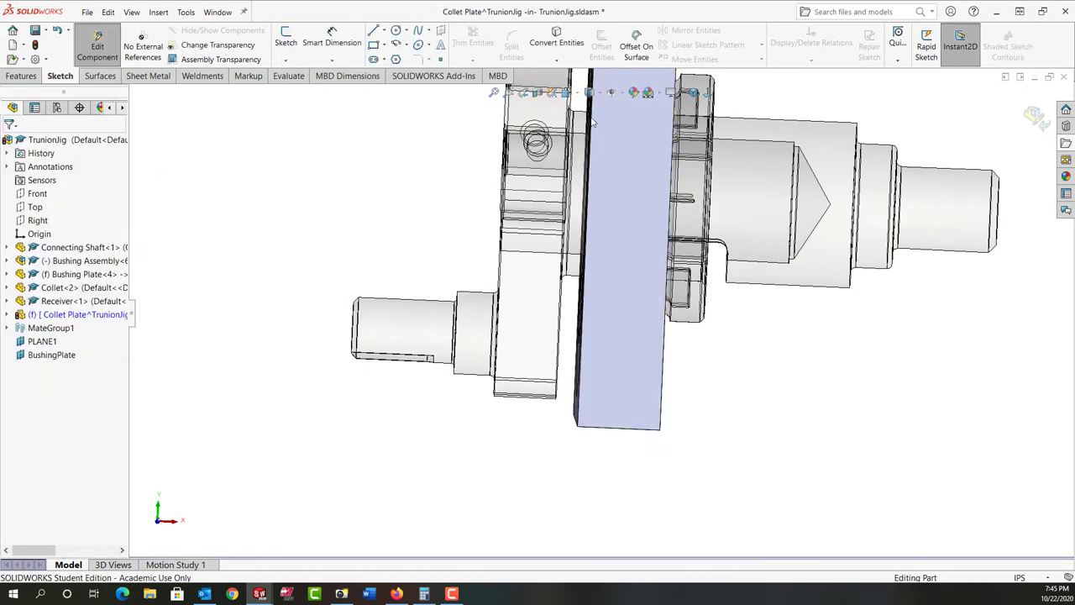
Step: Leave Collet Plate editing in isometric view and orbit the assembly to see the L-bracket
click(694, 92)
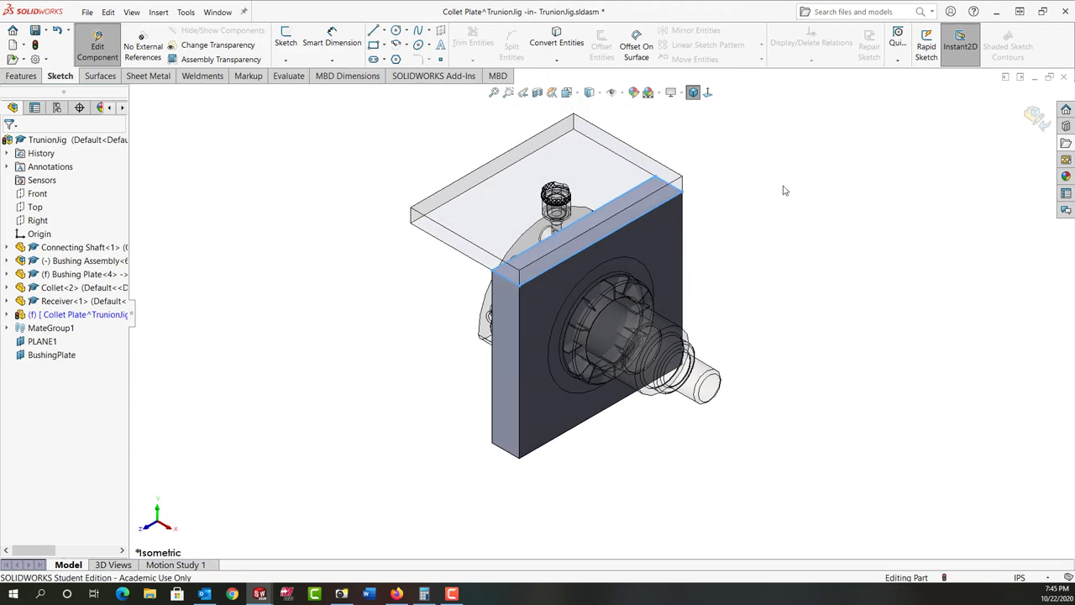
click(1035, 118)
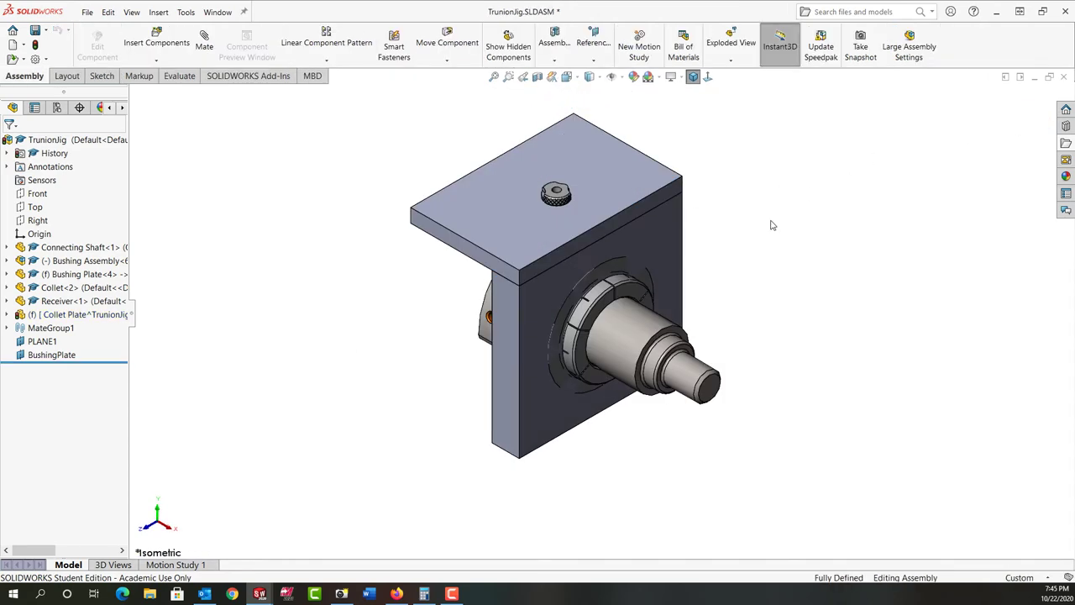
middle_drag(772, 225, 641, 241)
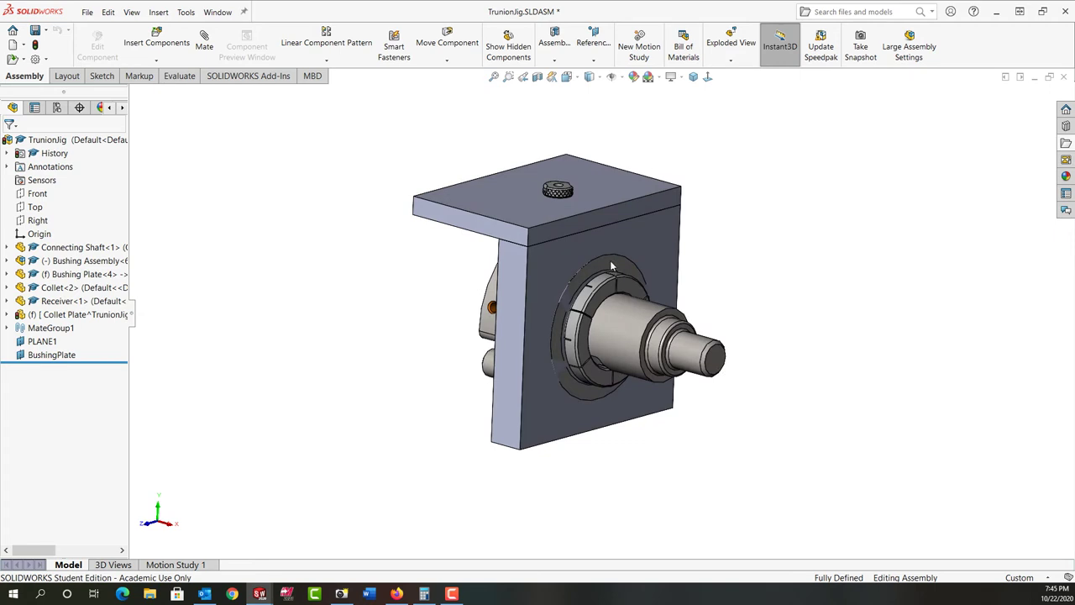
Step: Edit the Collet Plate again and select its Front Plane
click(551, 275)
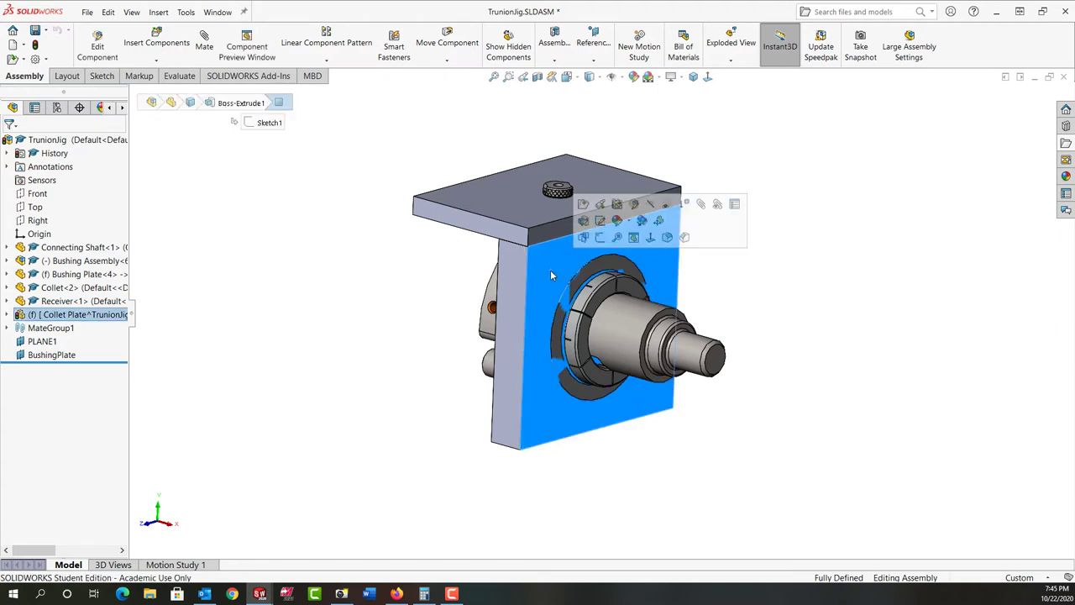
click(633, 206)
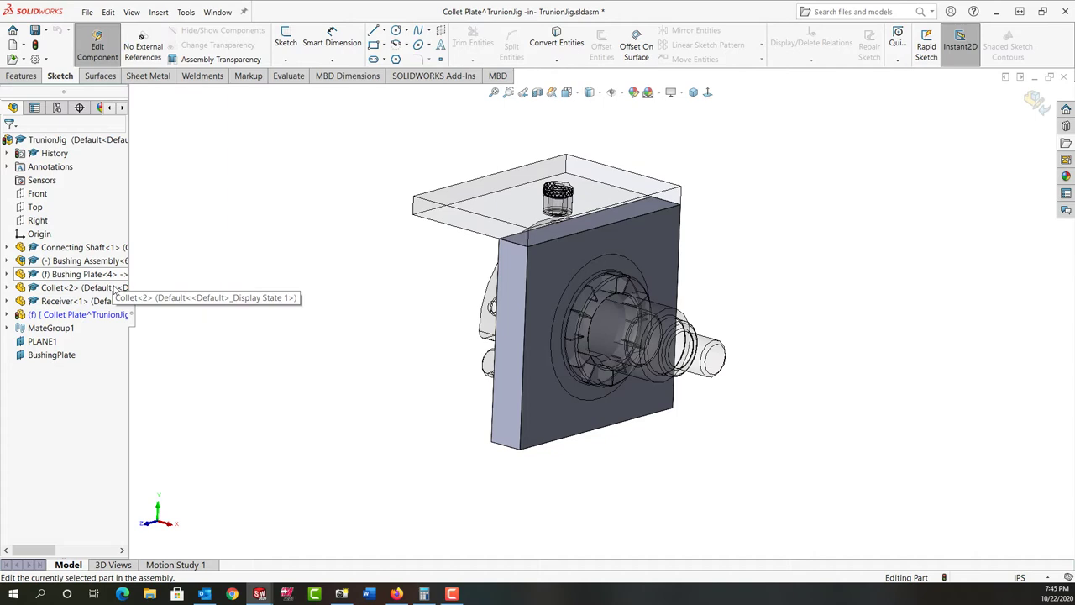
click(7, 314)
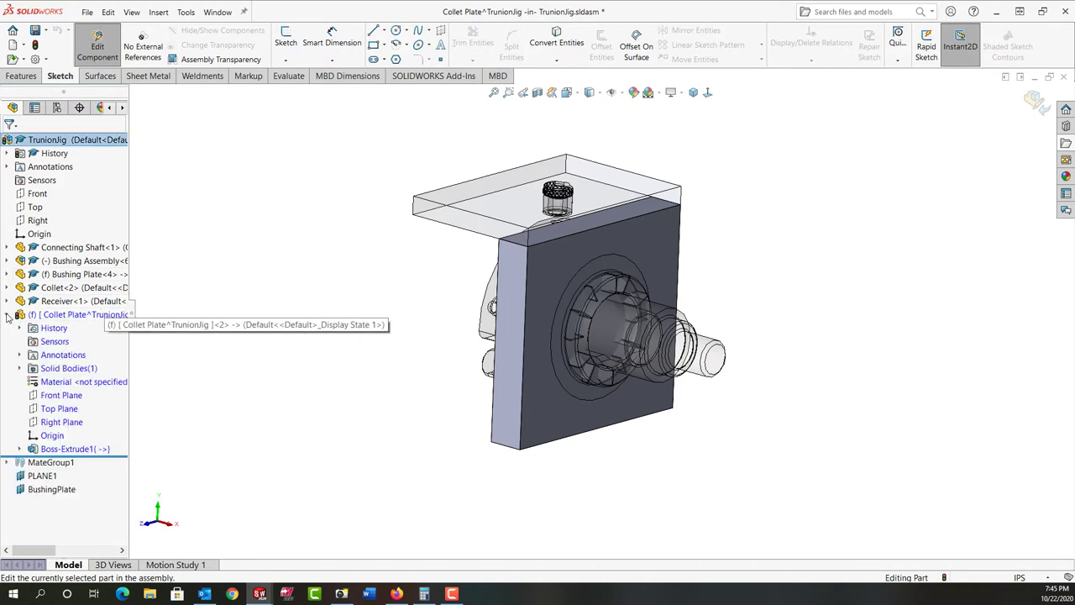
click(61, 395)
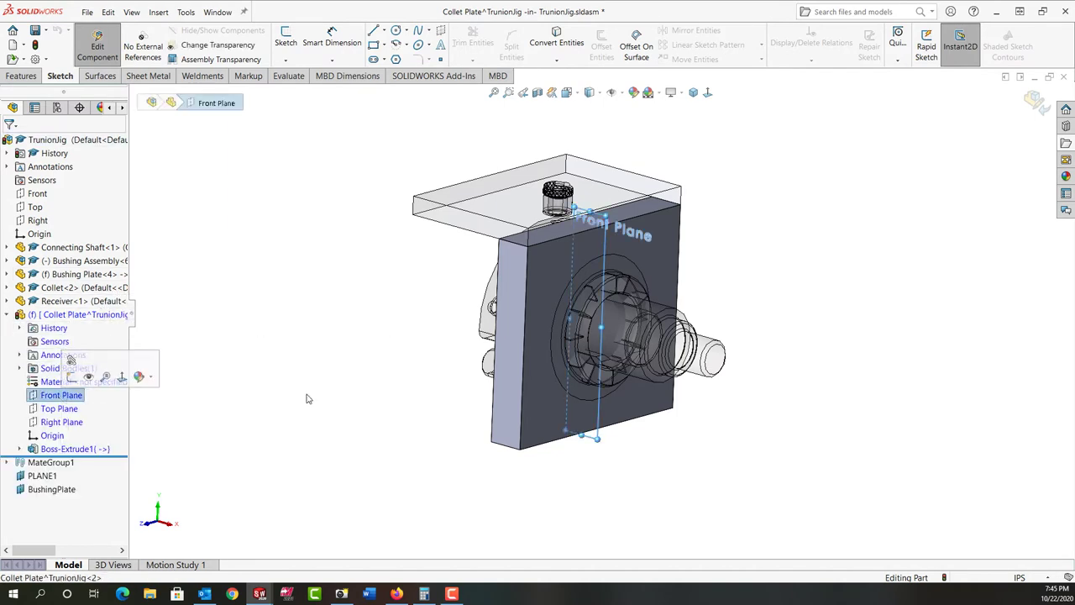
middle_drag(137, 376, 336, 390)
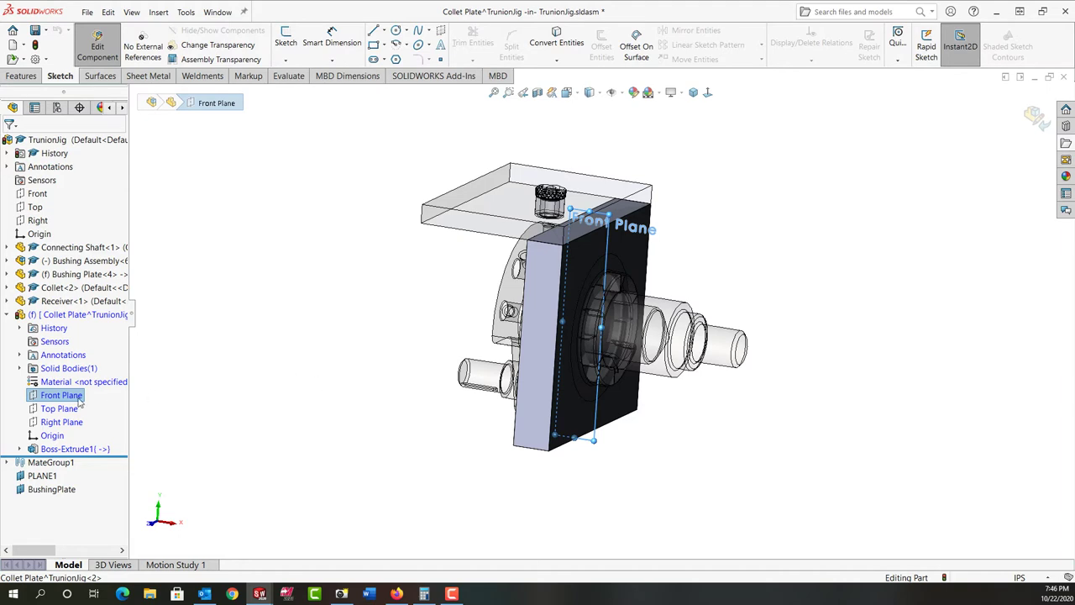
Step: Start a Revolved Cut sketch on the Front Plane, viewed Normal To
click(35, 79)
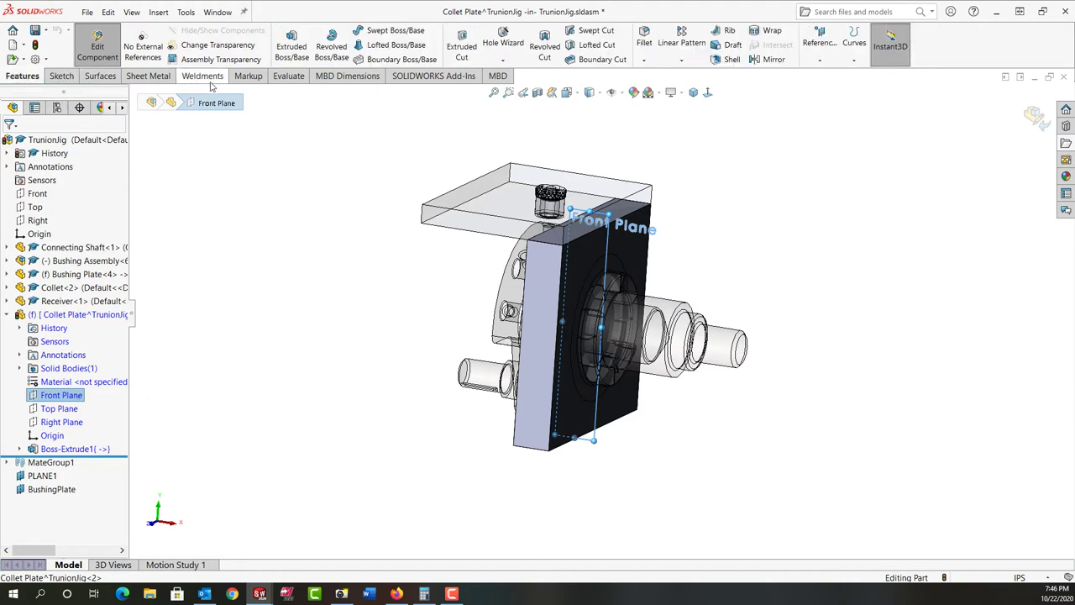
click(539, 48)
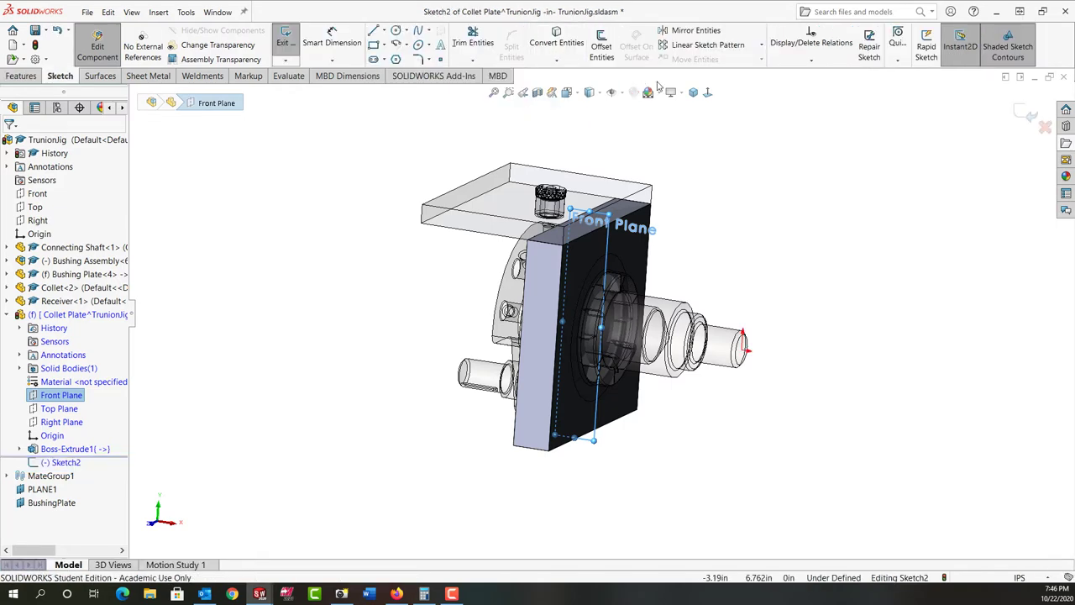
click(709, 94)
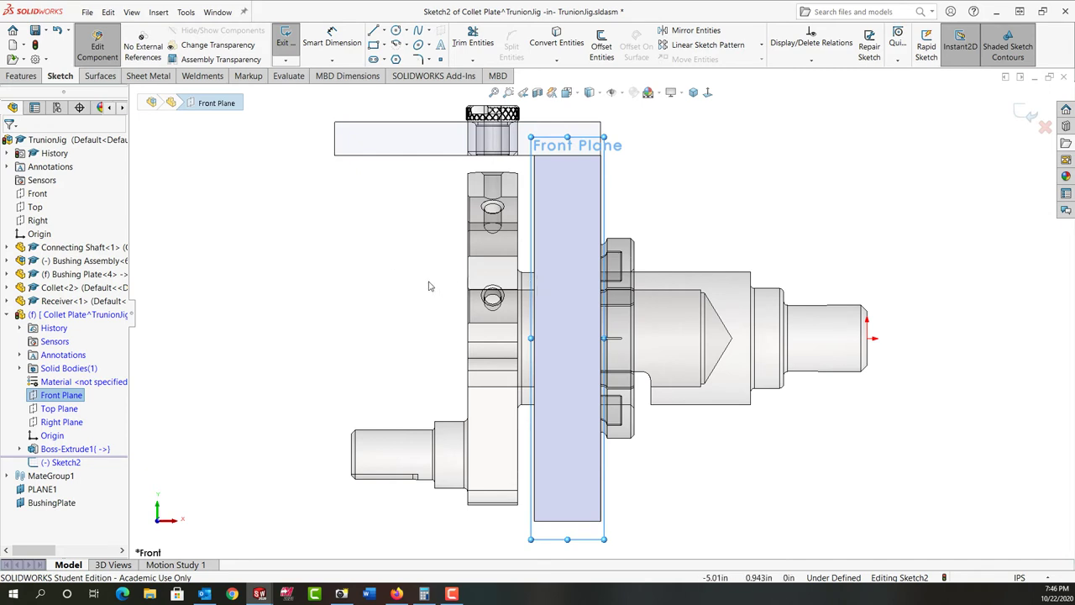
click(329, 283)
mouse_move(329, 283)
middle_down()
mouse_move(341, 278)
mouse_move(334, 284)
middle_up()
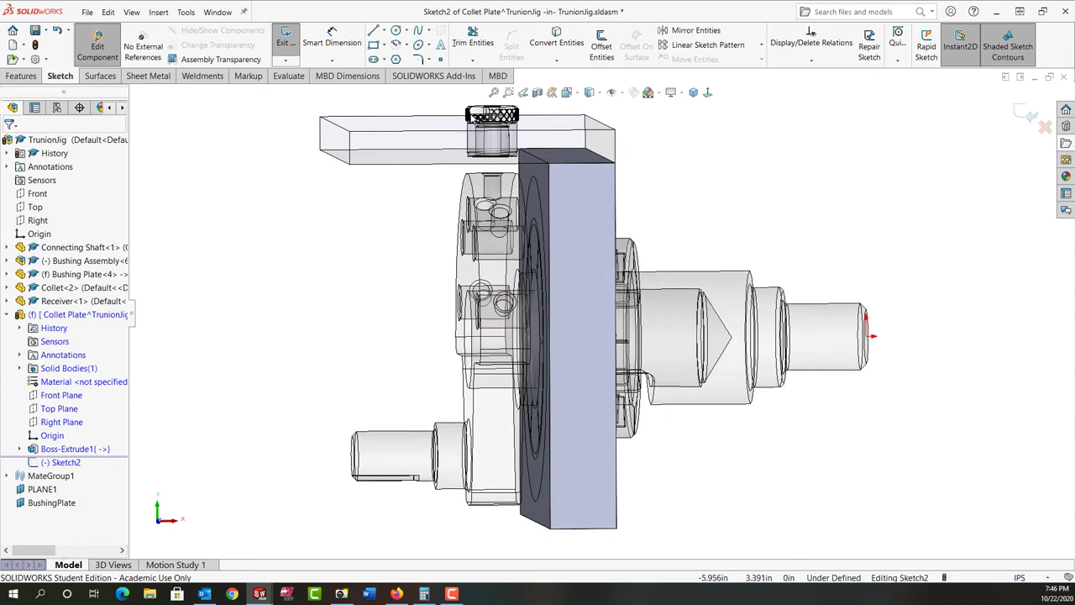
Step: Add the Receiver's intersection curves to Sketch2 on the Collet Plate's Front Plane
click(557, 60)
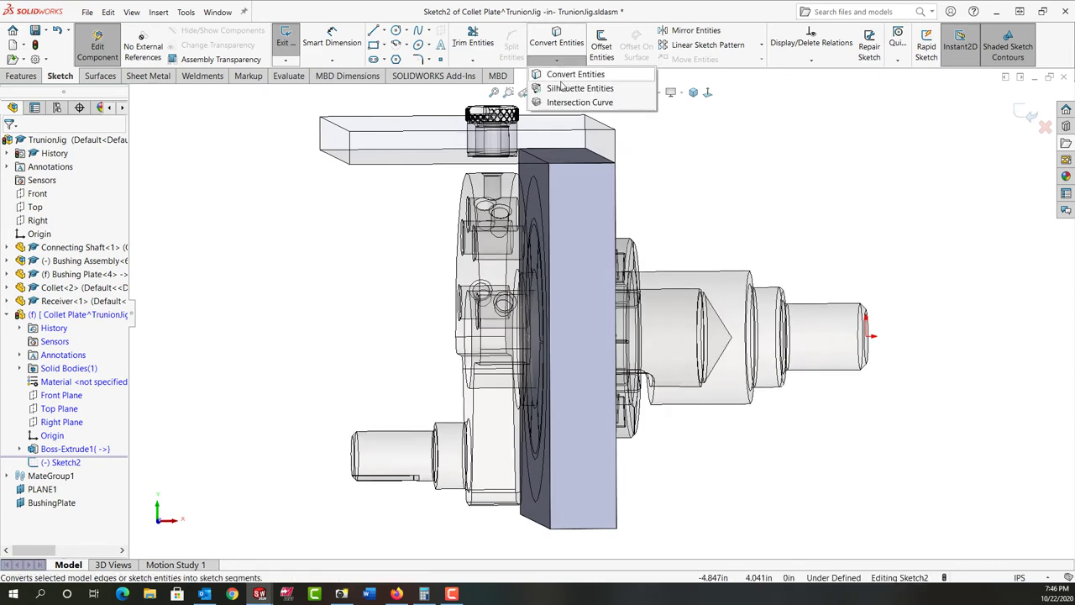
click(579, 102)
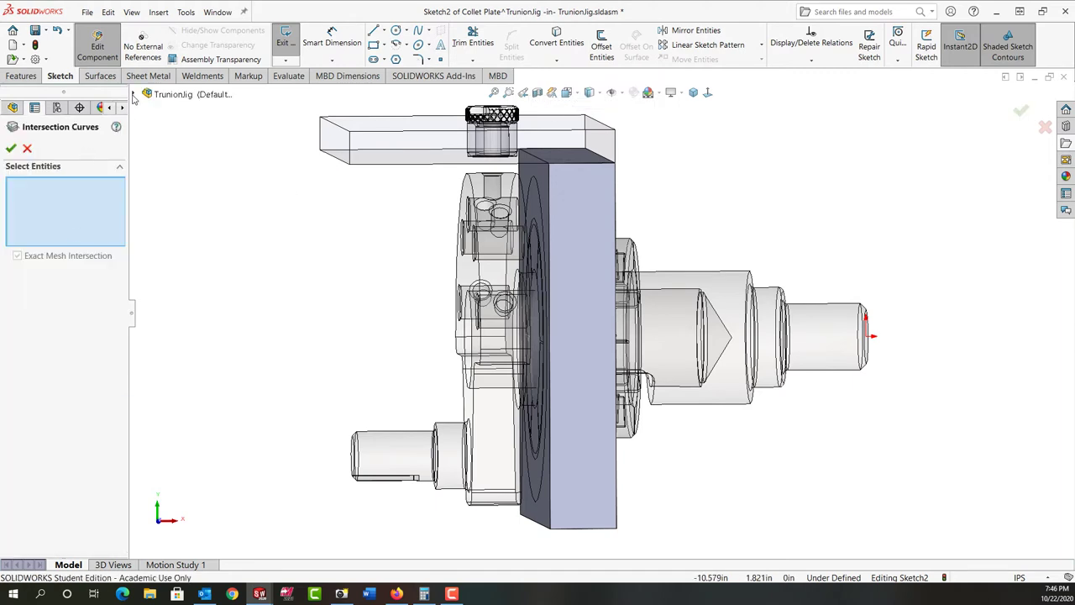
click(133, 96)
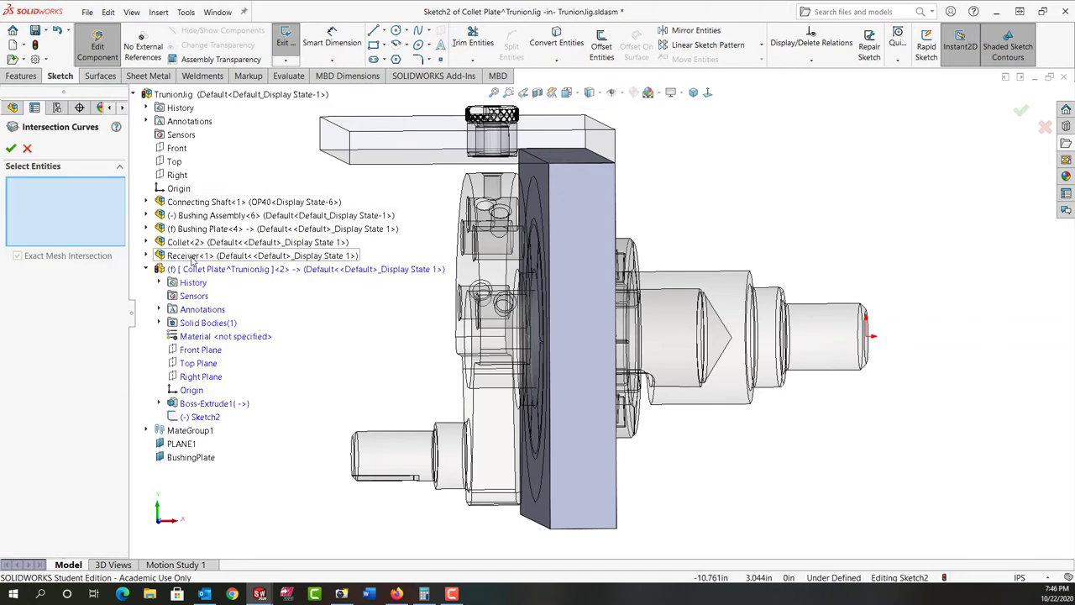
click(191, 257)
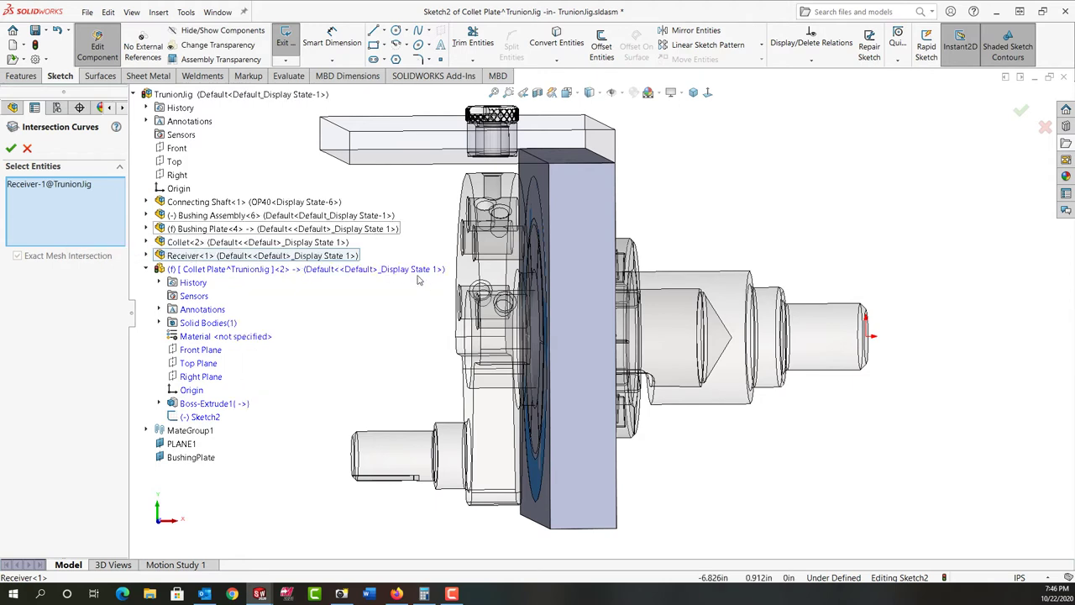
click(10, 149)
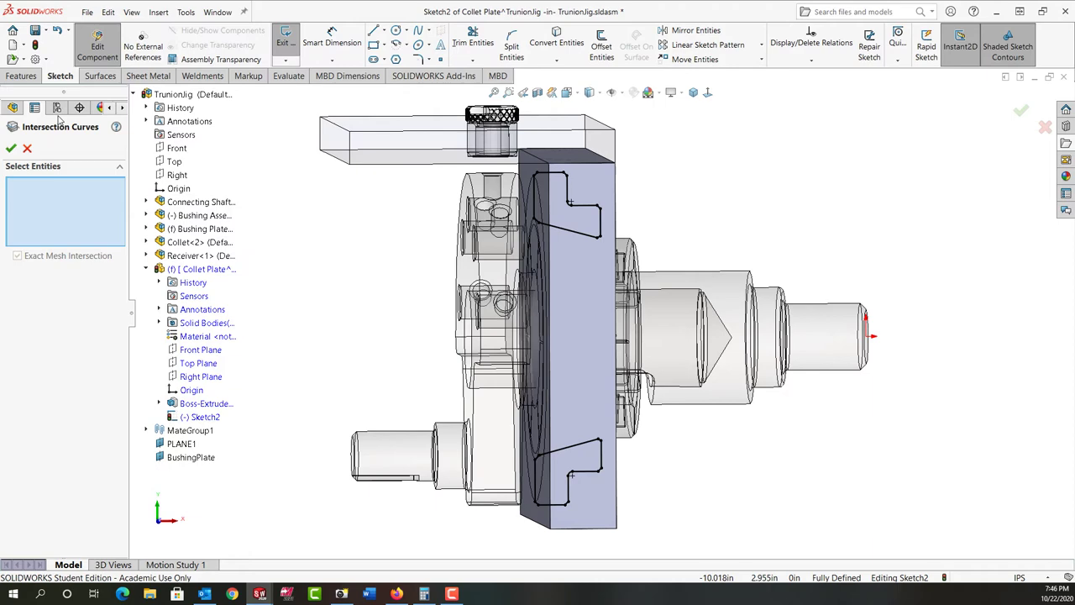
click(27, 149)
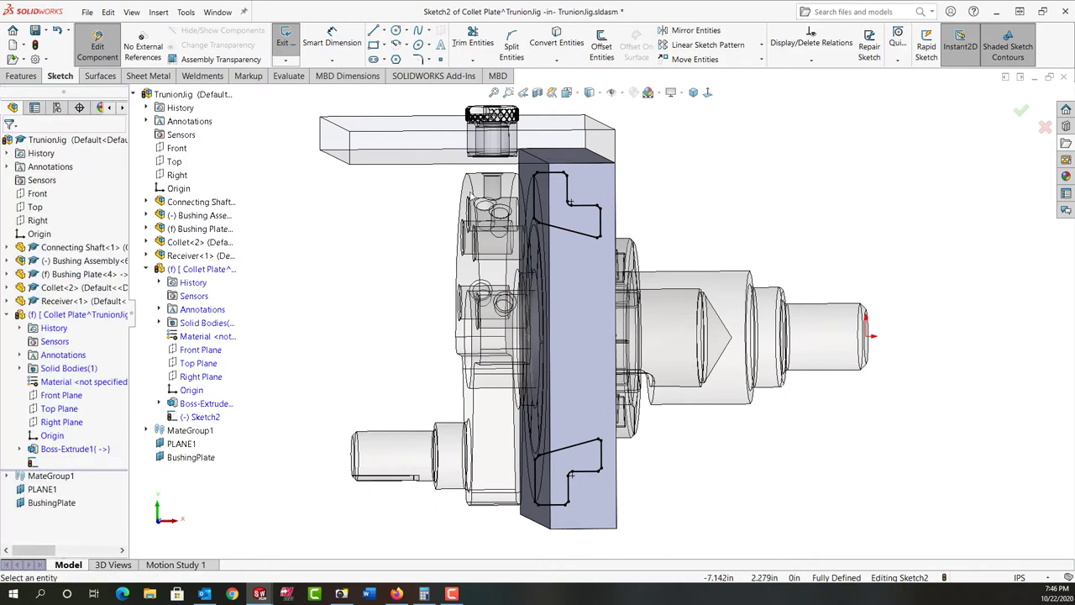
click(707, 93)
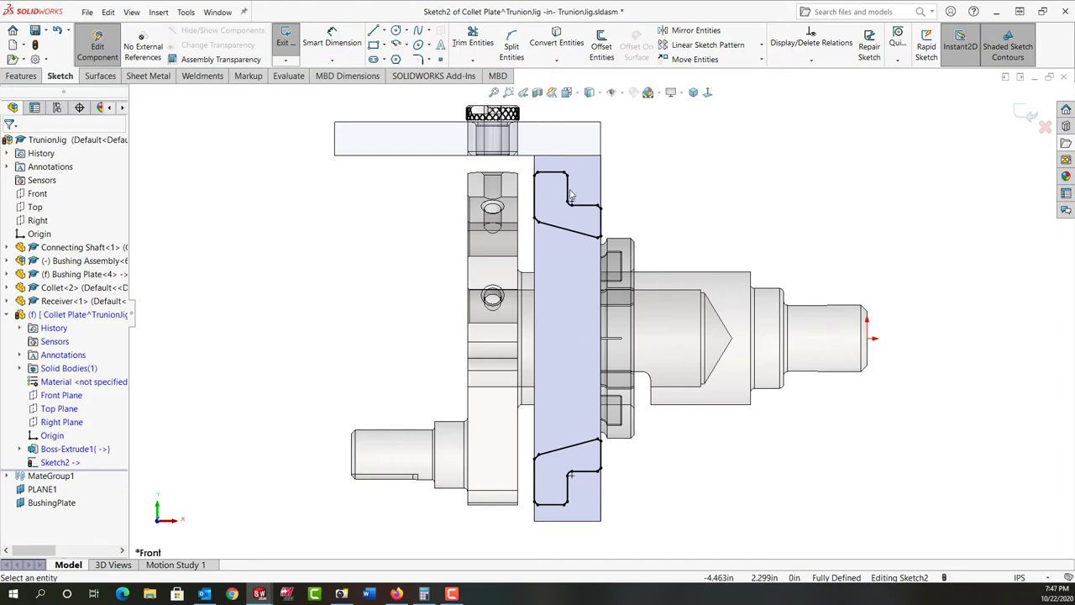
Step: Delete the lower intersection outline and draw a horizontal centerline along the shaft axis
mouse_move(433, 386)
mouse_down()
mouse_move(561, 523)
mouse_move(644, 541)
mouse_up()
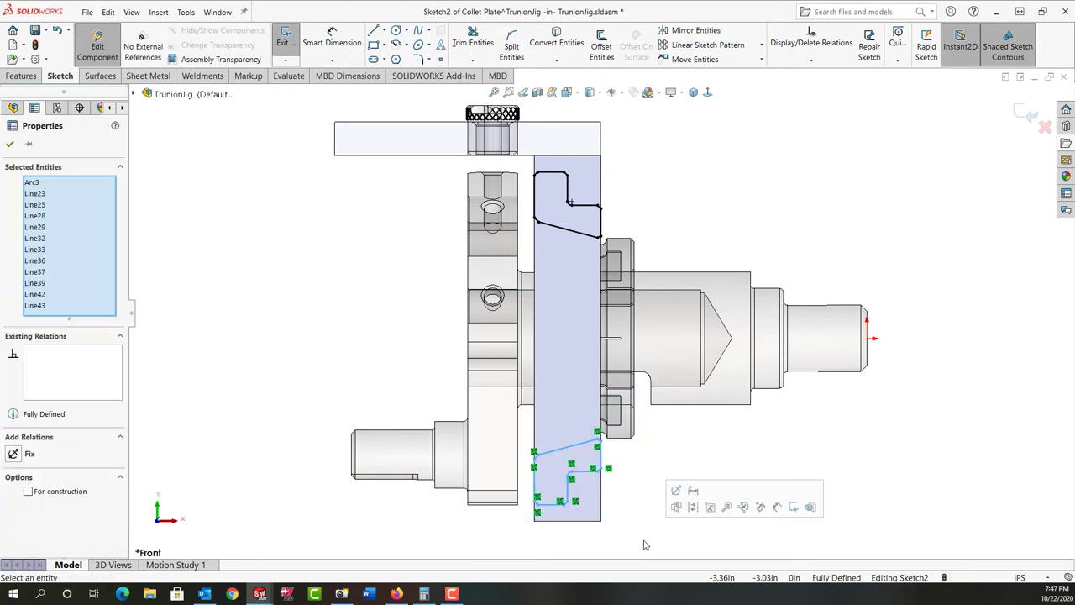
key(Delete)
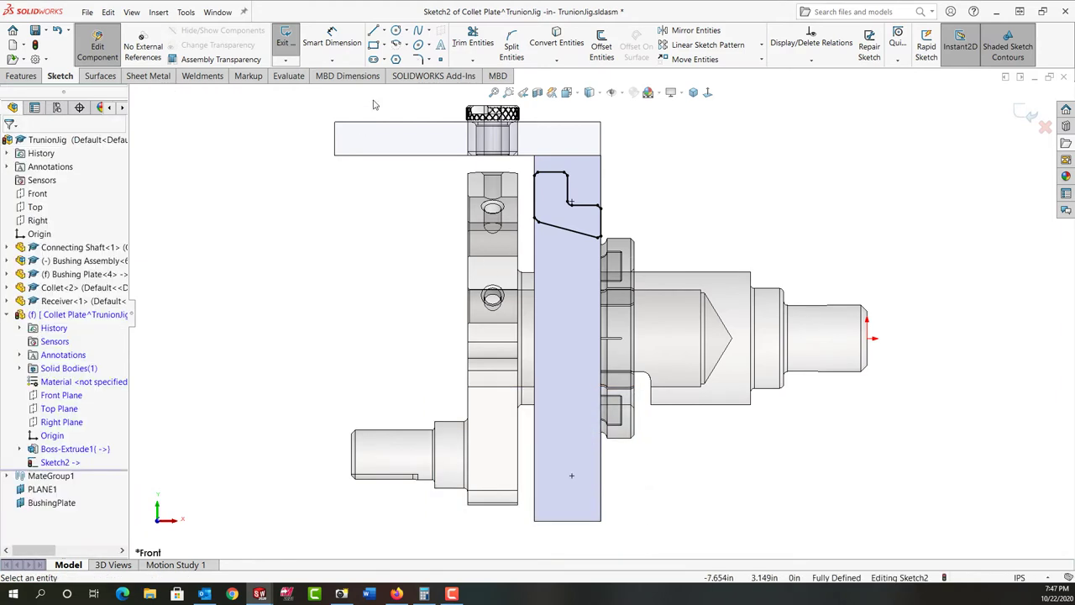
click(384, 31)
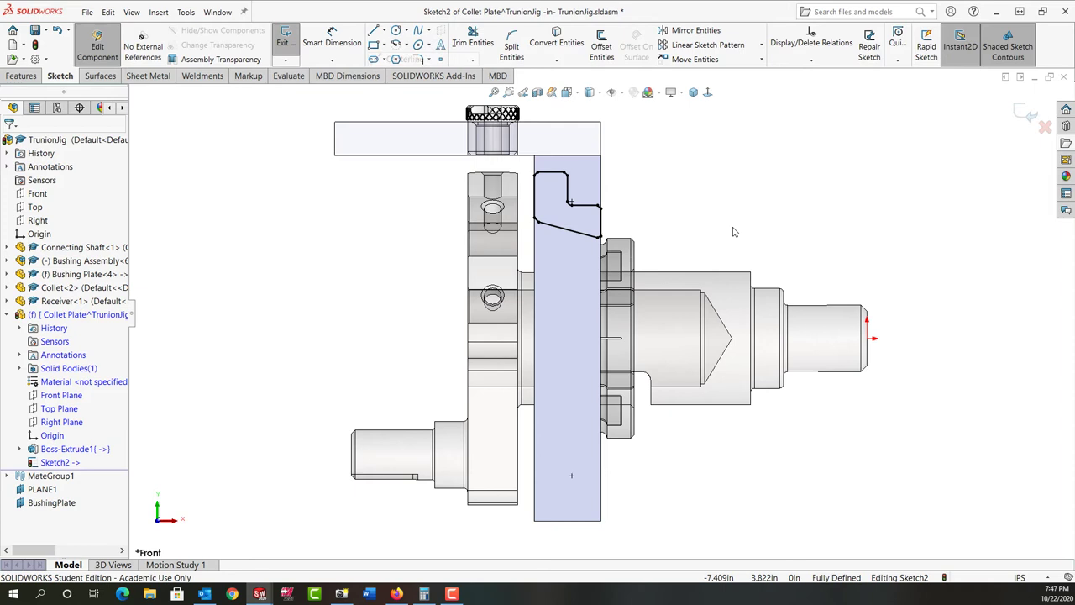
drag(870, 338, 602, 332)
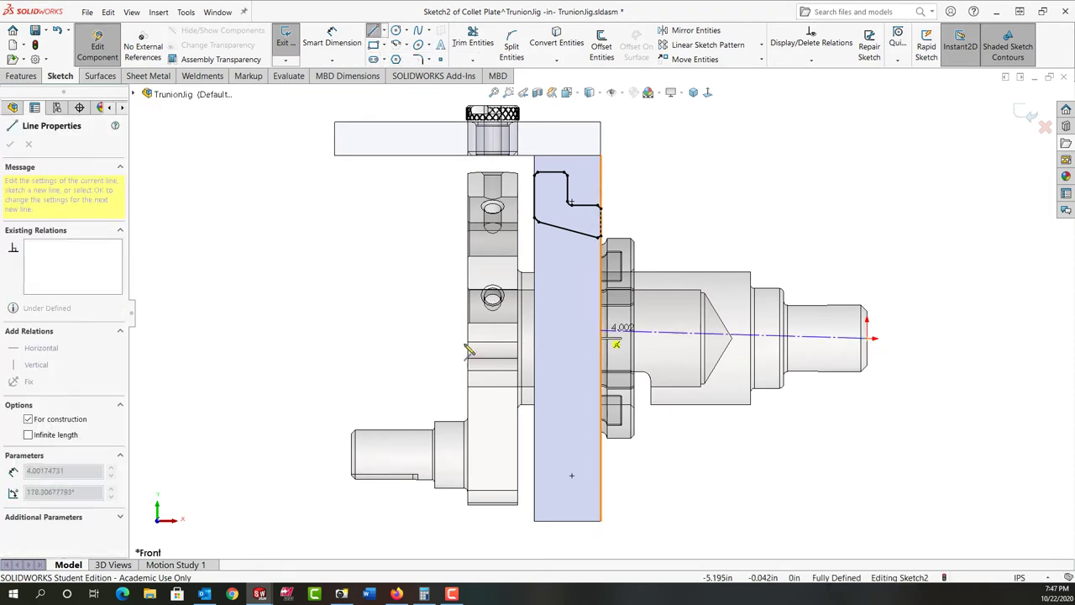
drag(469, 351, 436, 339)
key(Escape)
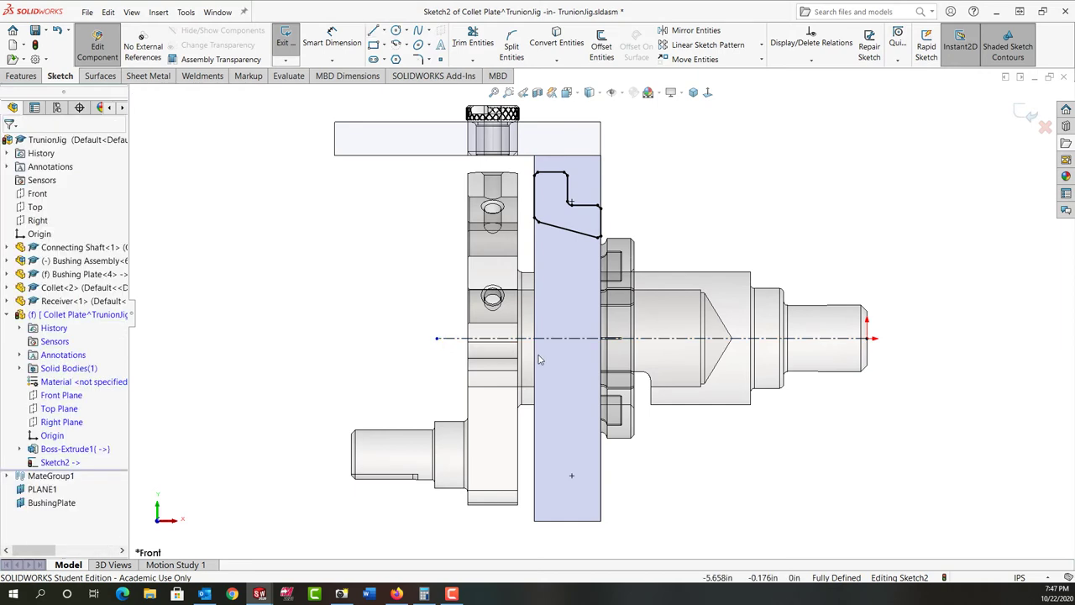
Step: Delete the short chamfer lines and small corner arc from the upper outline
scroll(548, 168, down, 3)
scroll(559, 186, down, 2)
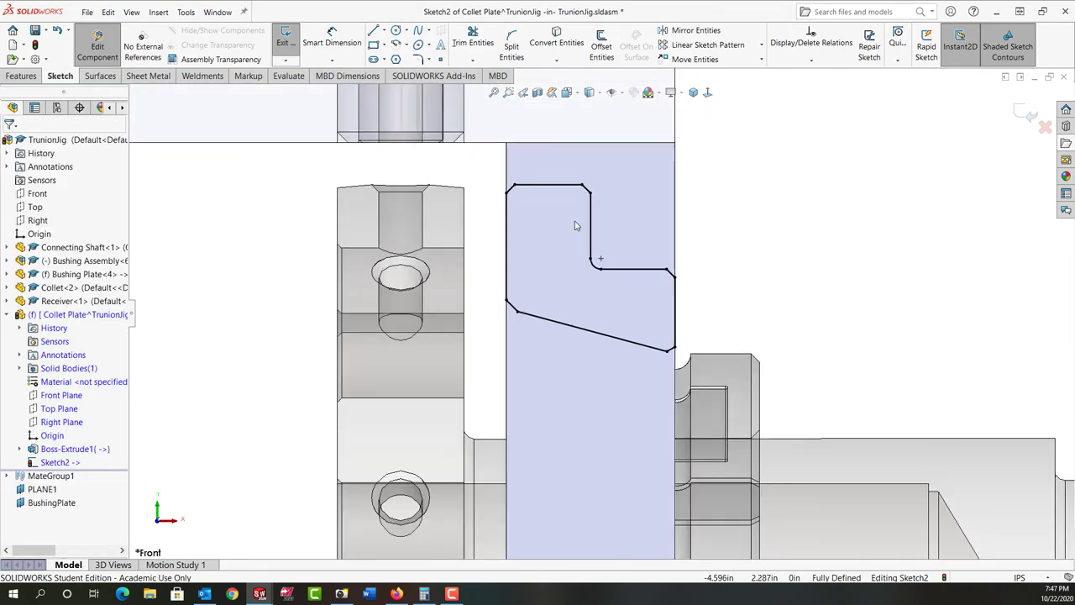
ctrl+middle_drag(575, 225, 535, 213)
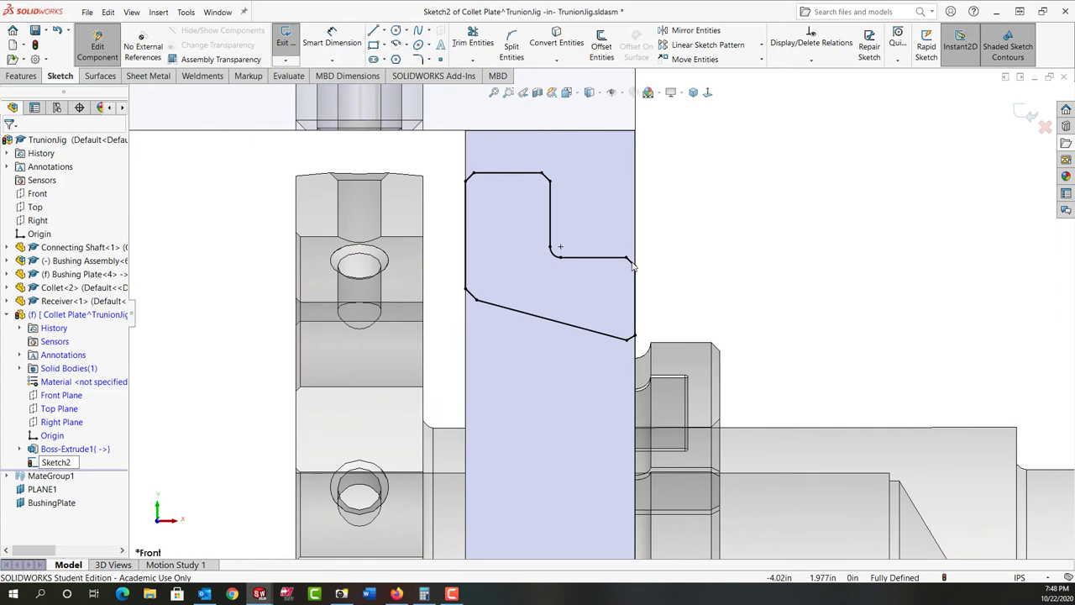
click(633, 265)
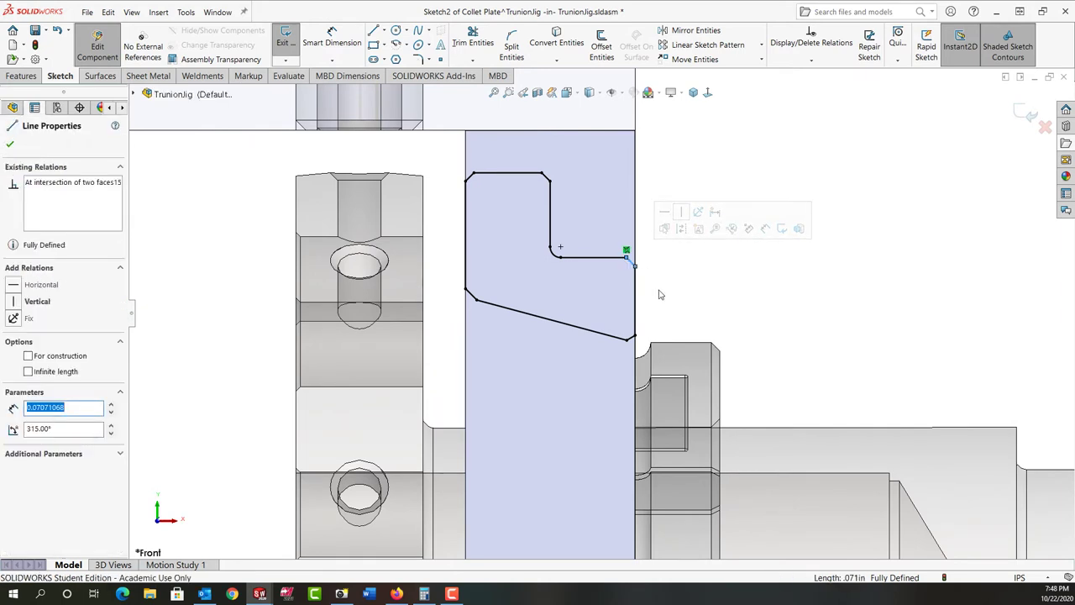
key(Delete)
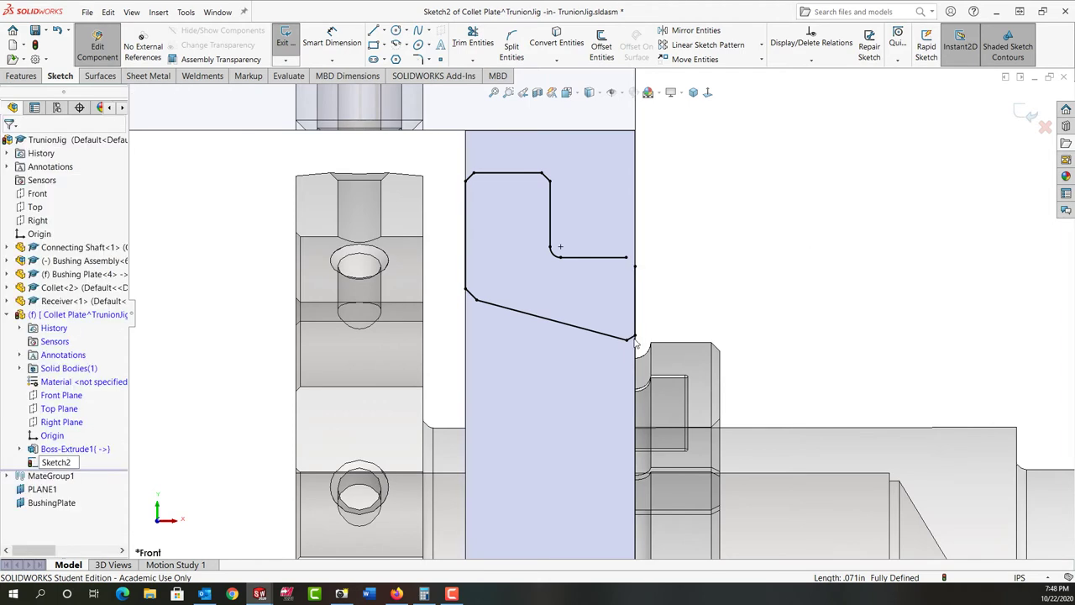
click(631, 340)
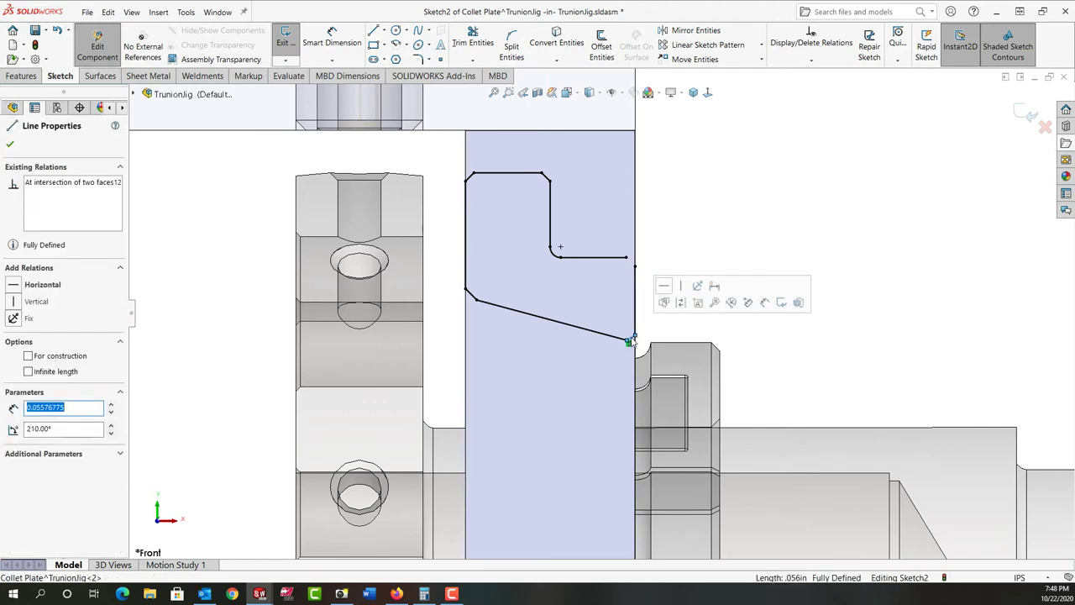
key(Delete)
click(554, 253)
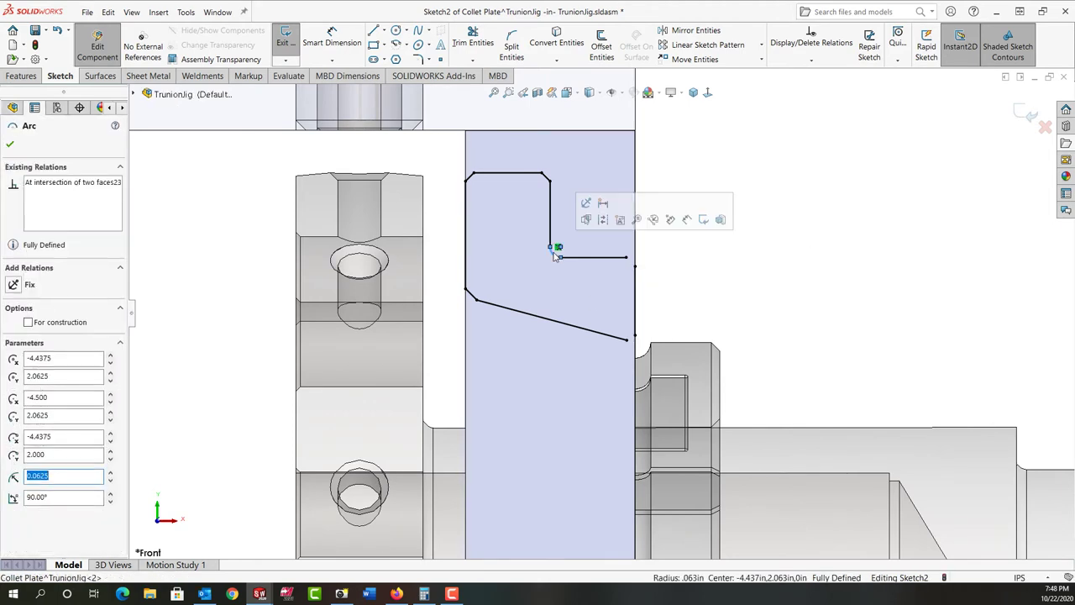
key(Delete)
click(472, 297)
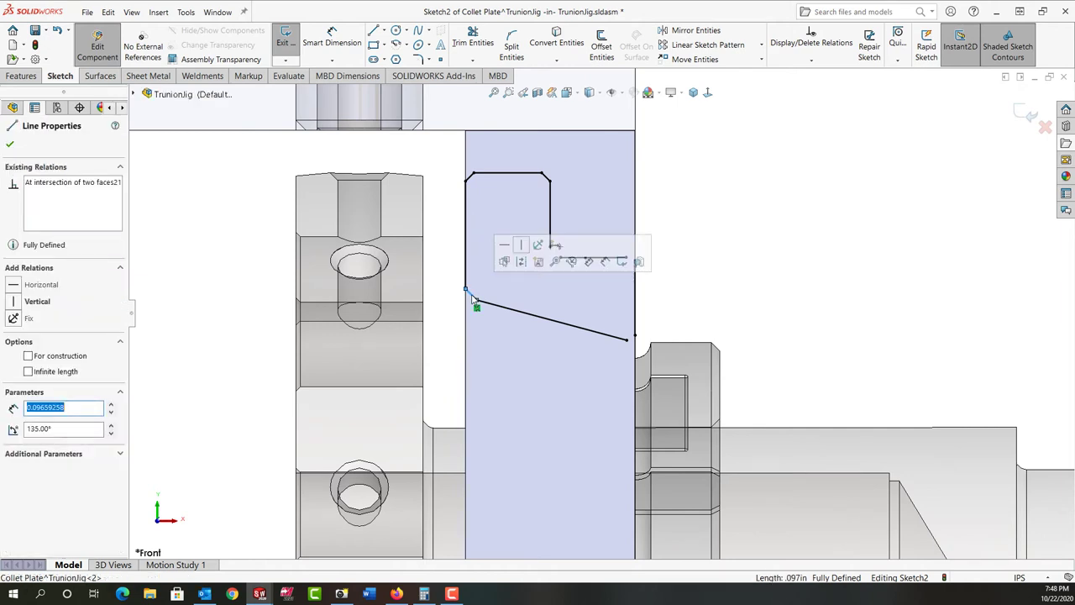
key(Delete)
click(470, 178)
key(Delete)
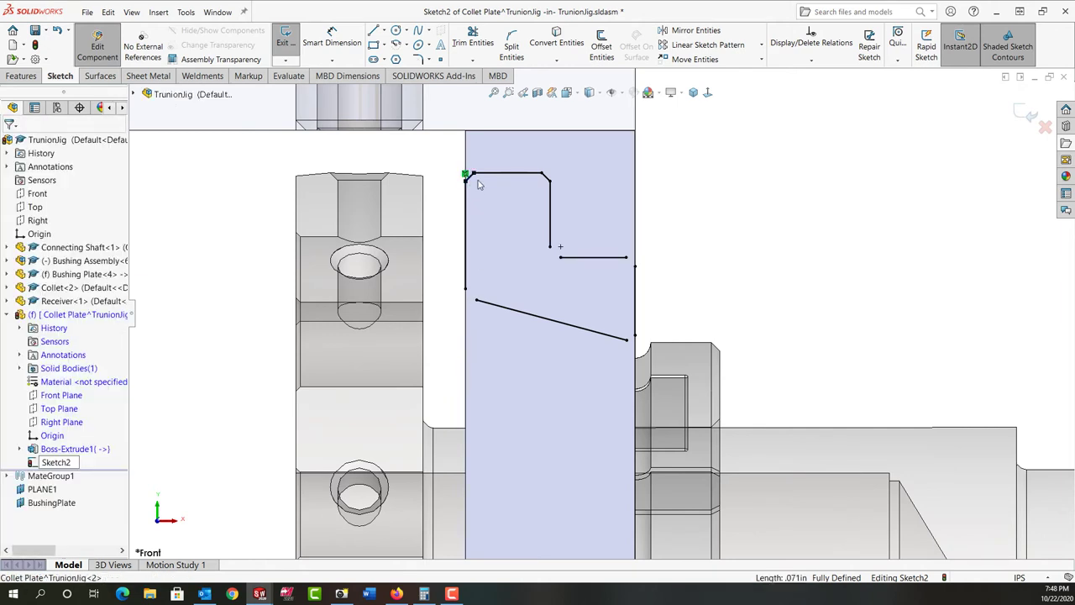
click(543, 175)
key(Delete)
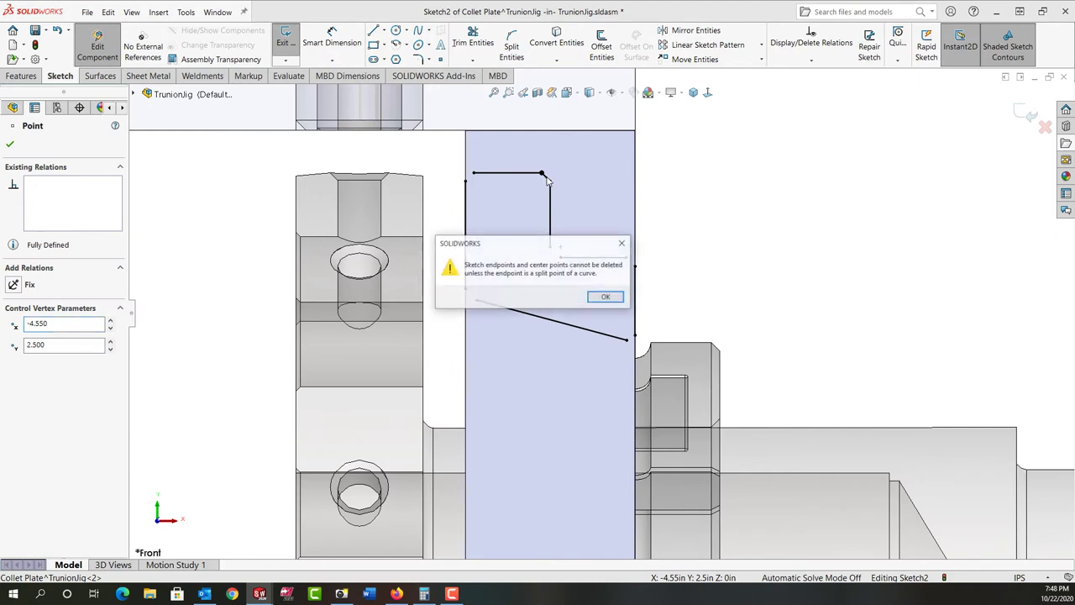
Step: Delete the top-right chamfer segment and merge the top line's left end onto the plate edge
click(606, 299)
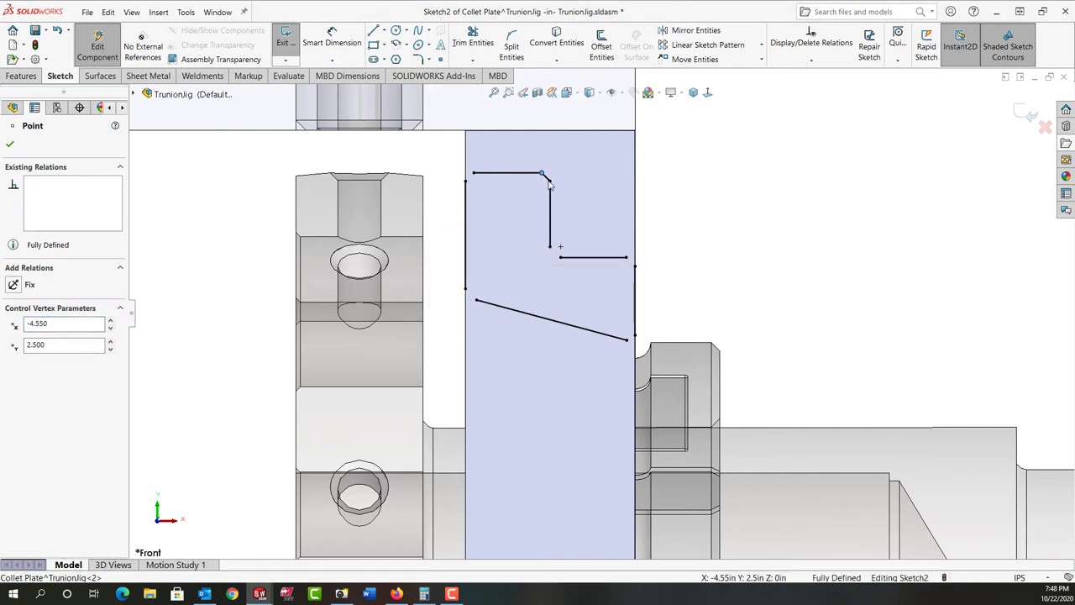
click(546, 177)
key(Delete)
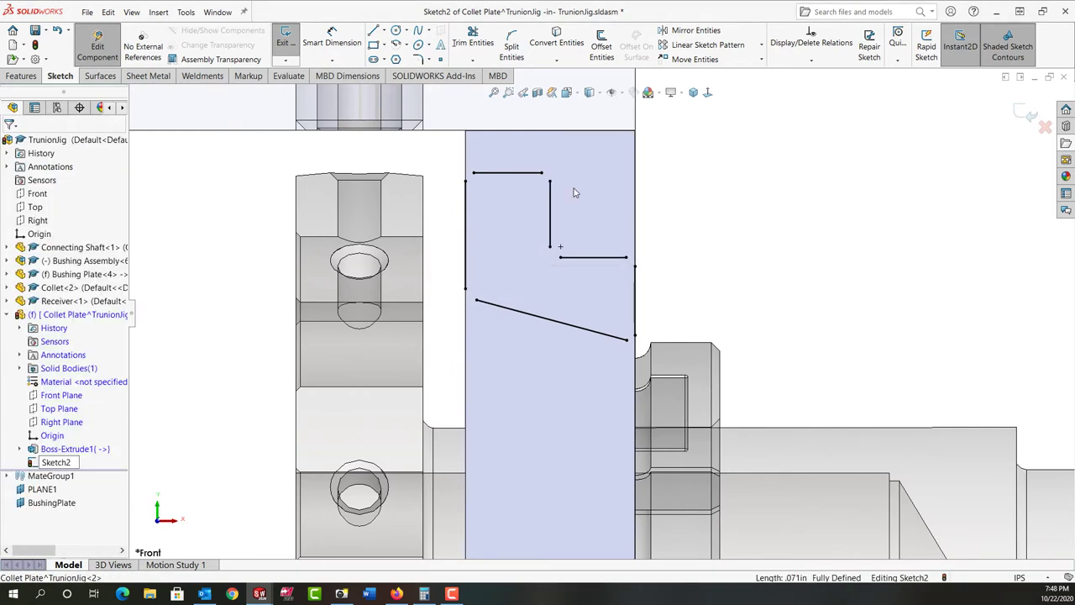
scroll(553, 194, down, 1)
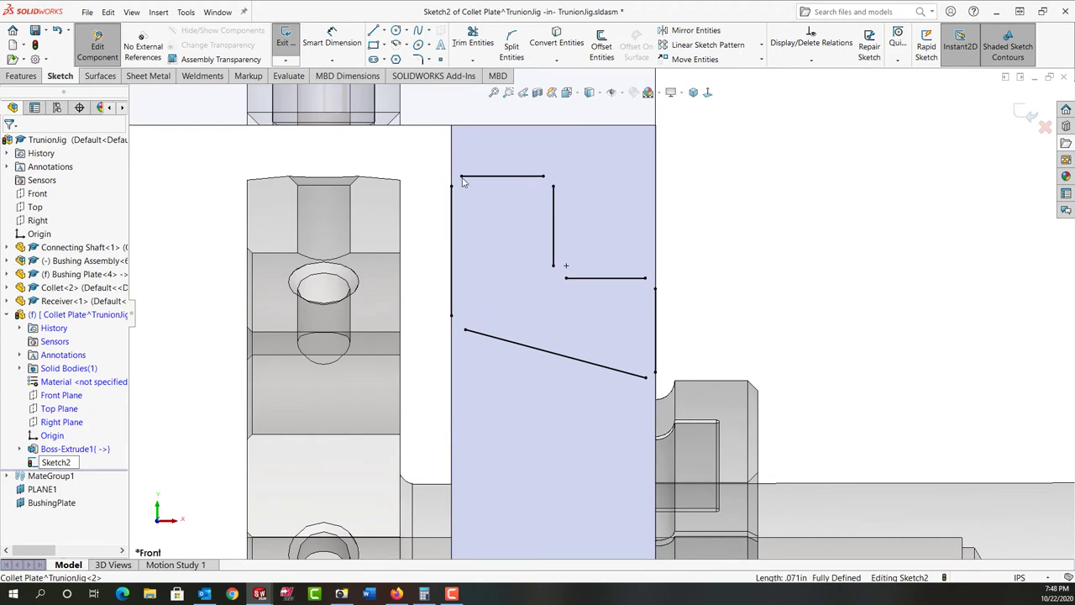
mouse_move(463, 182)
mouse_down()
mouse_move(420, 176)
mouse_move(452, 158)
mouse_move(452, 167)
mouse_up()
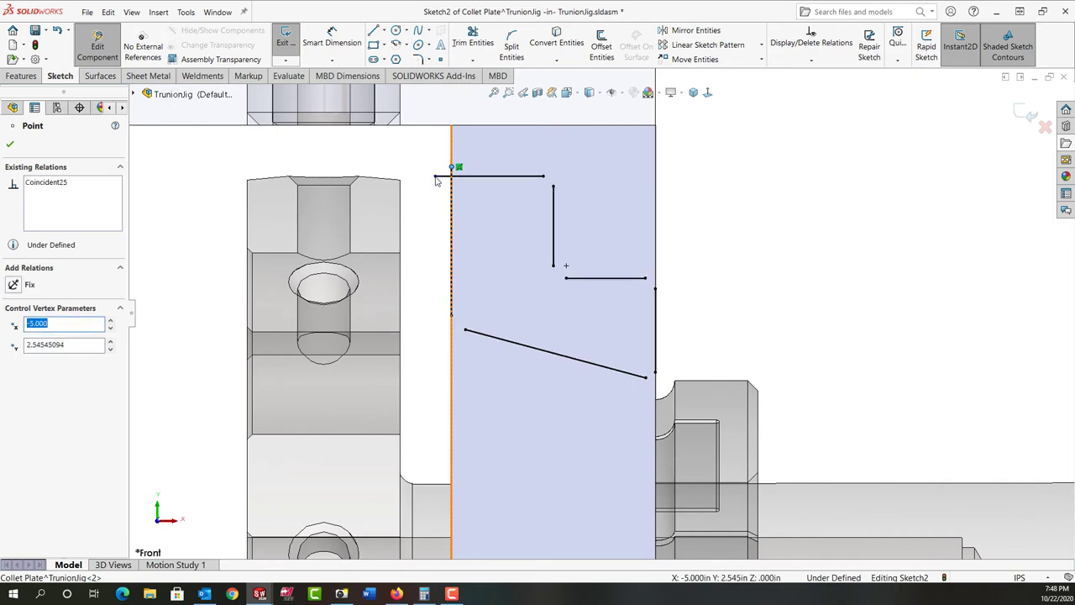
ctrl+click(435, 178)
click(519, 126)
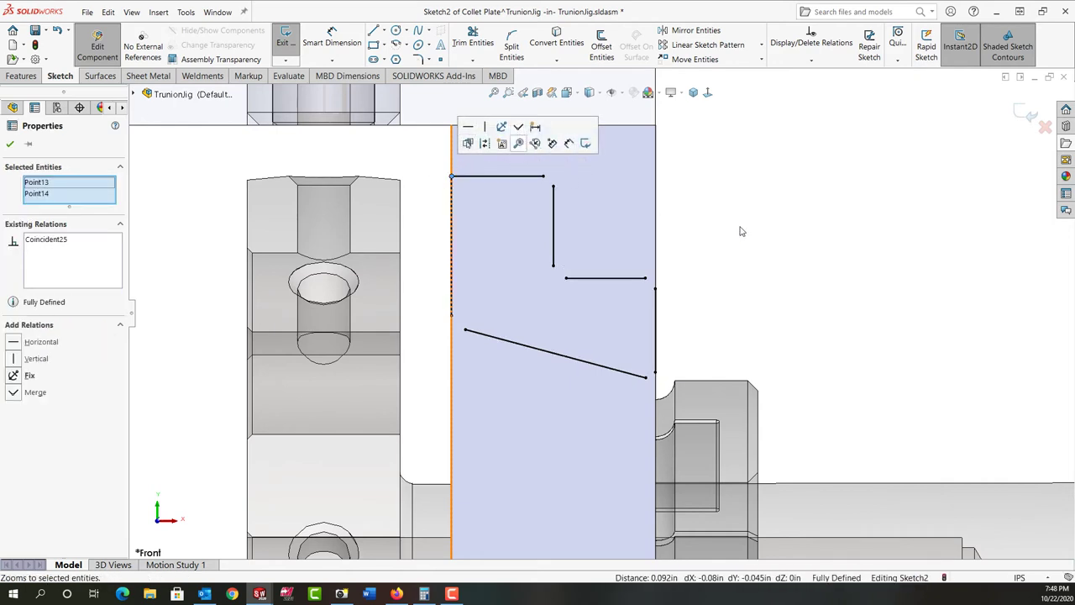
key(Escape)
Step: Join the slanted line's end to the point on the plate's left edge and merge them
click(453, 316)
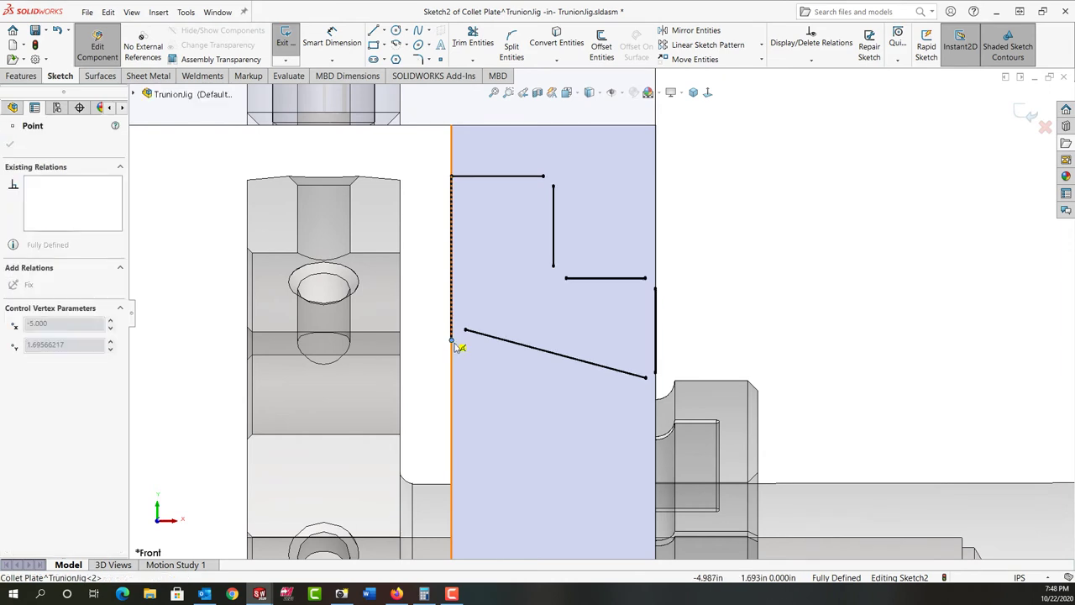
drag(466, 334, 451, 327)
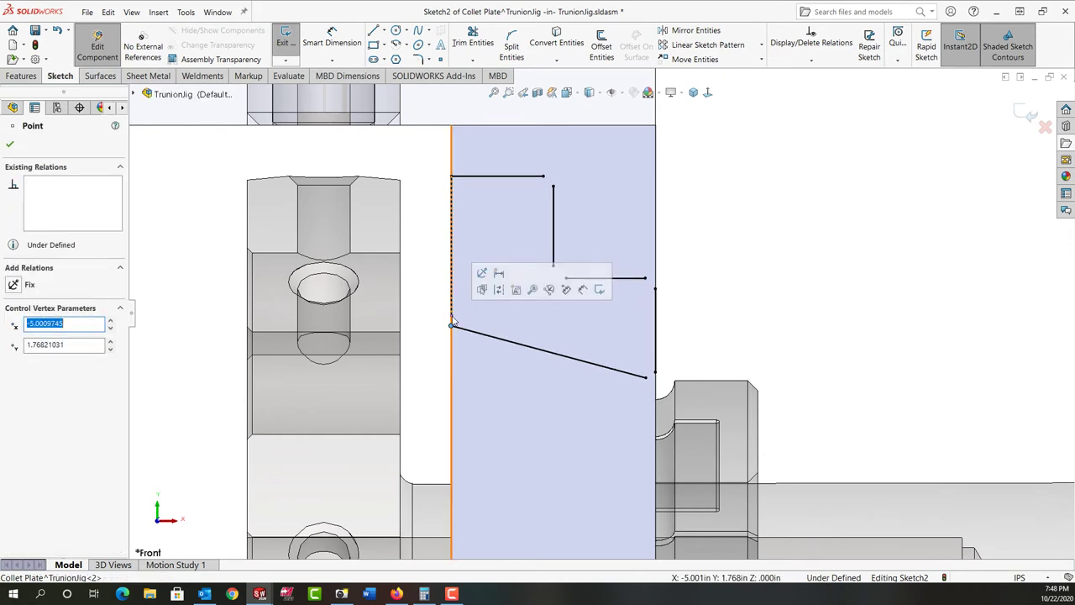
ctrl+click(452, 316)
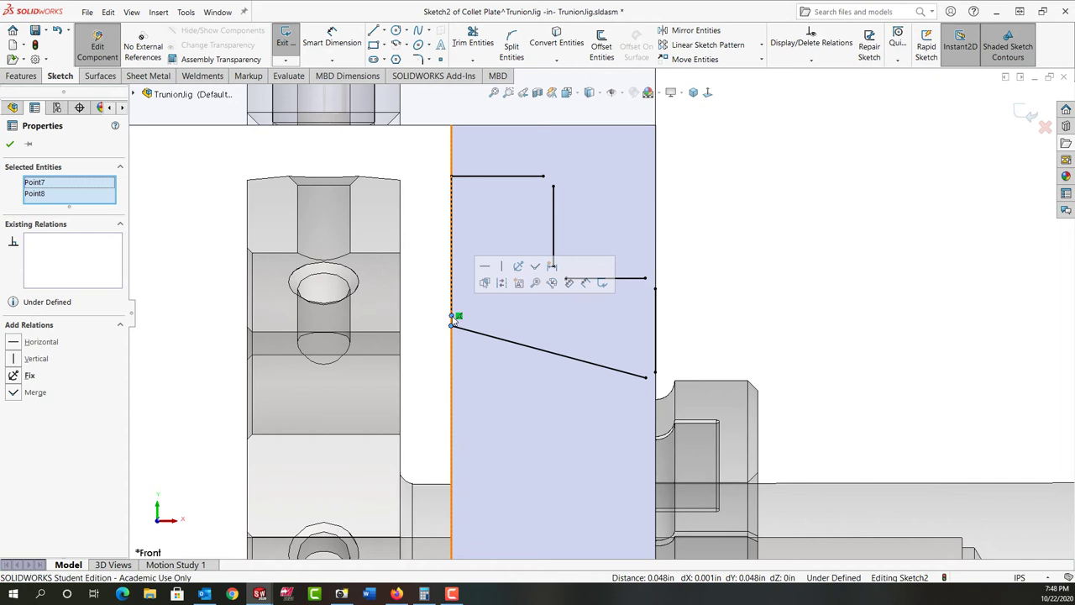
click(534, 268)
click(749, 247)
Step: Merge the vertical line's top end into the corner and join the horizontal line's left end to it
mouse_move(555, 190)
mouse_down()
mouse_move(557, 174)
mouse_move(576, 176)
mouse_move(554, 180)
mouse_up()
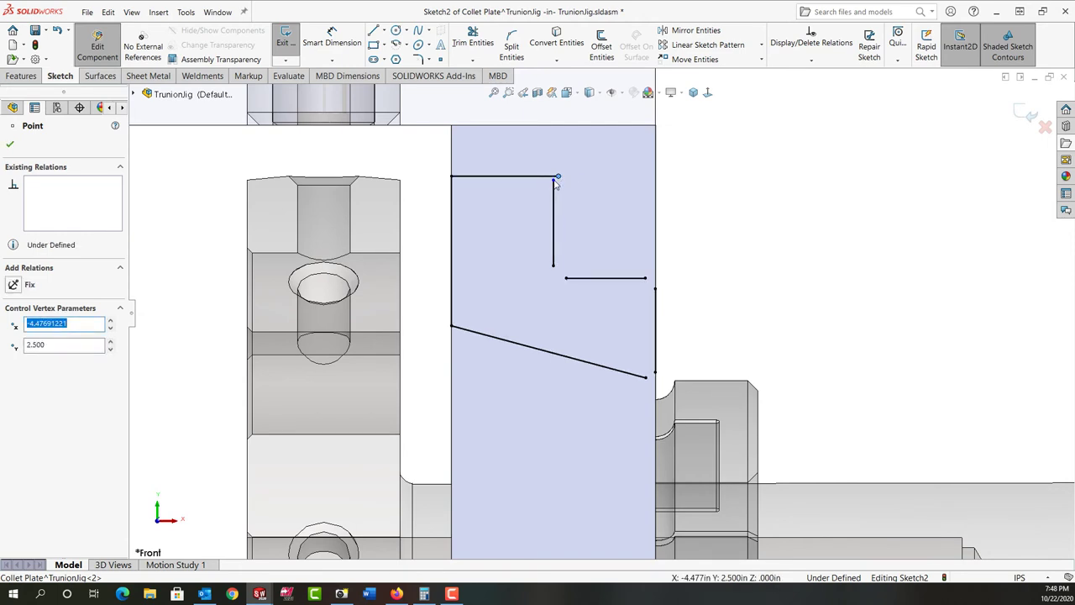
ctrl+click(556, 179)
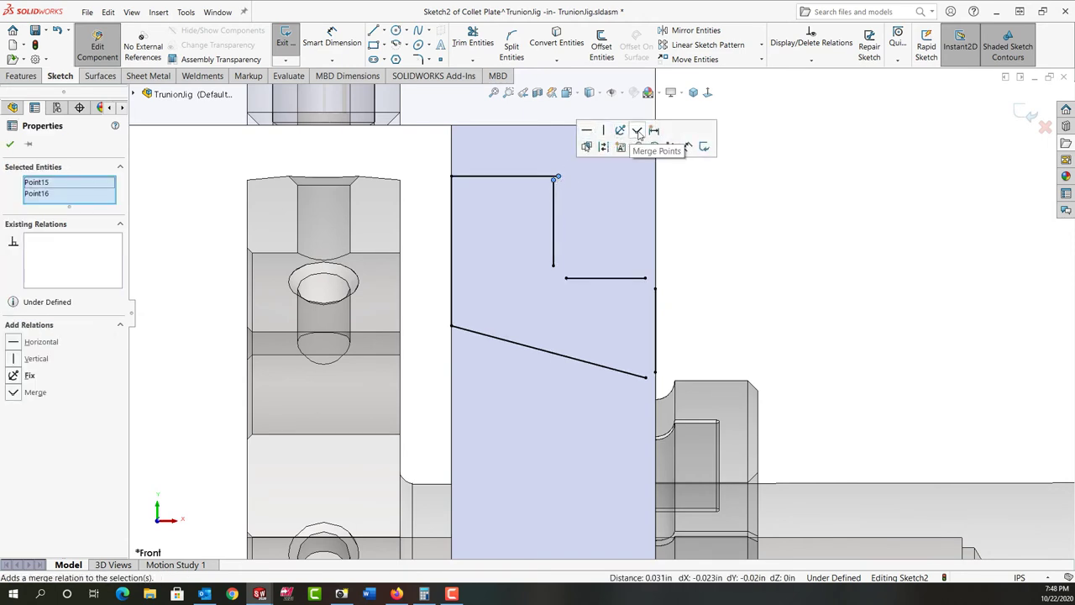
click(638, 132)
click(554, 277)
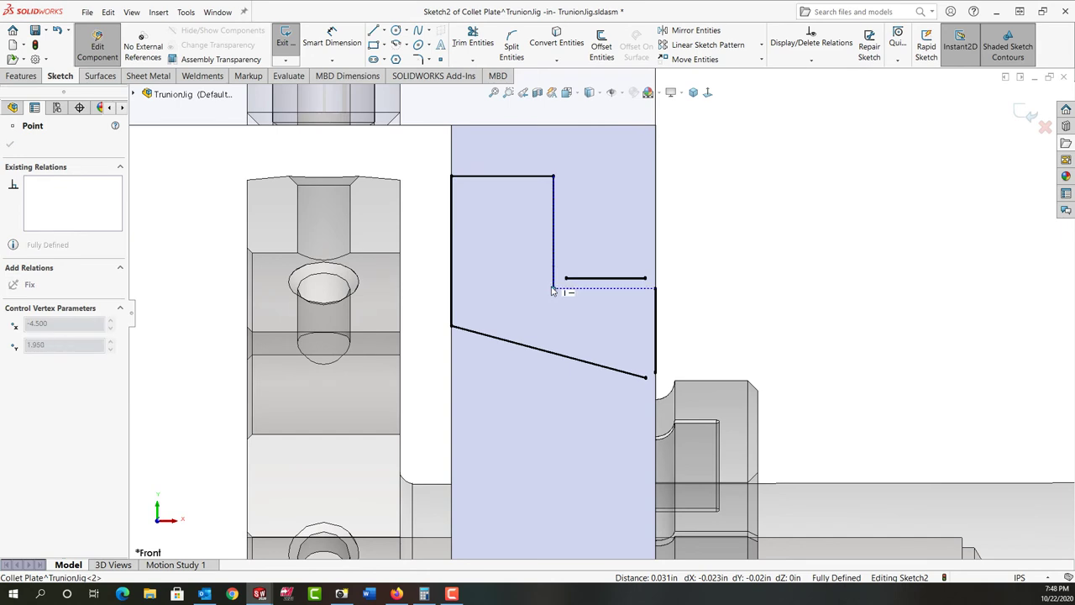
drag(566, 279, 554, 278)
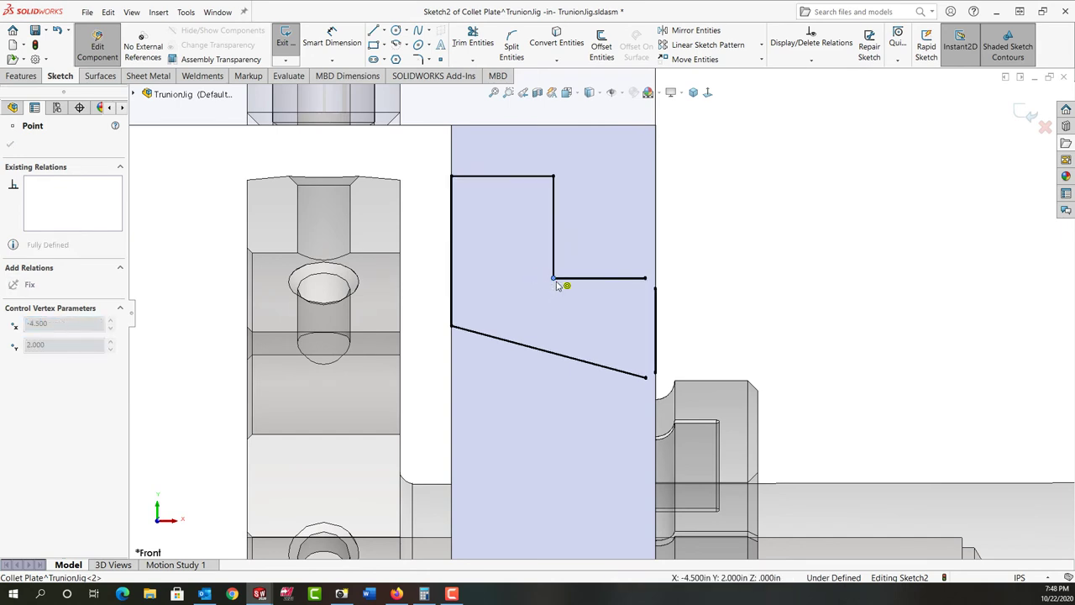
click(681, 275)
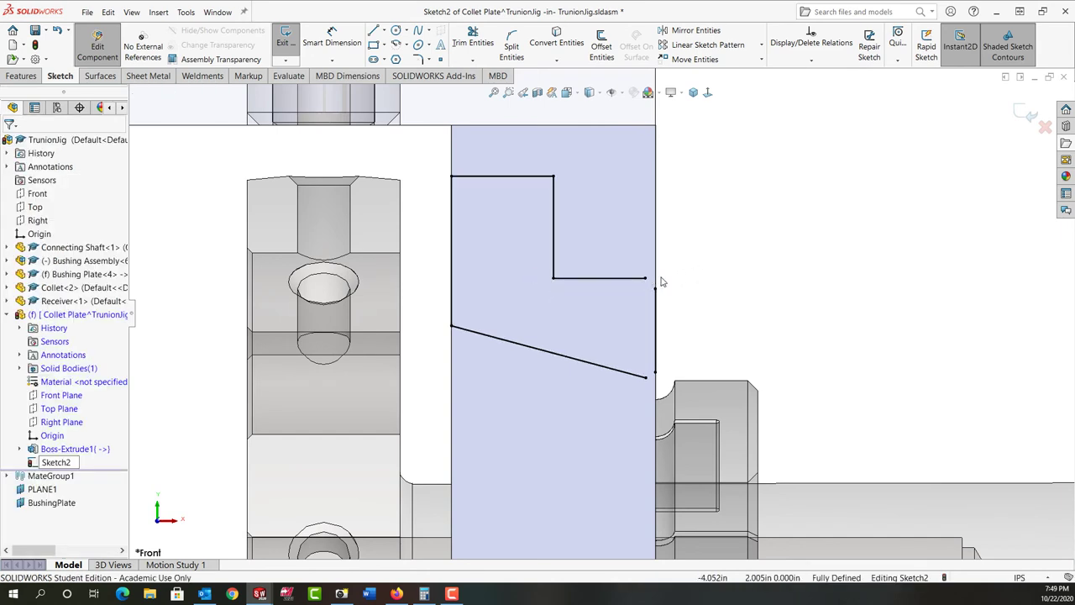
Step: Snap the horizontal line's right end to the plate edge and merge the slanted line's end with the vertical line
mouse_move(646, 278)
mouse_down()
mouse_move(669, 283)
mouse_move(656, 278)
mouse_up()
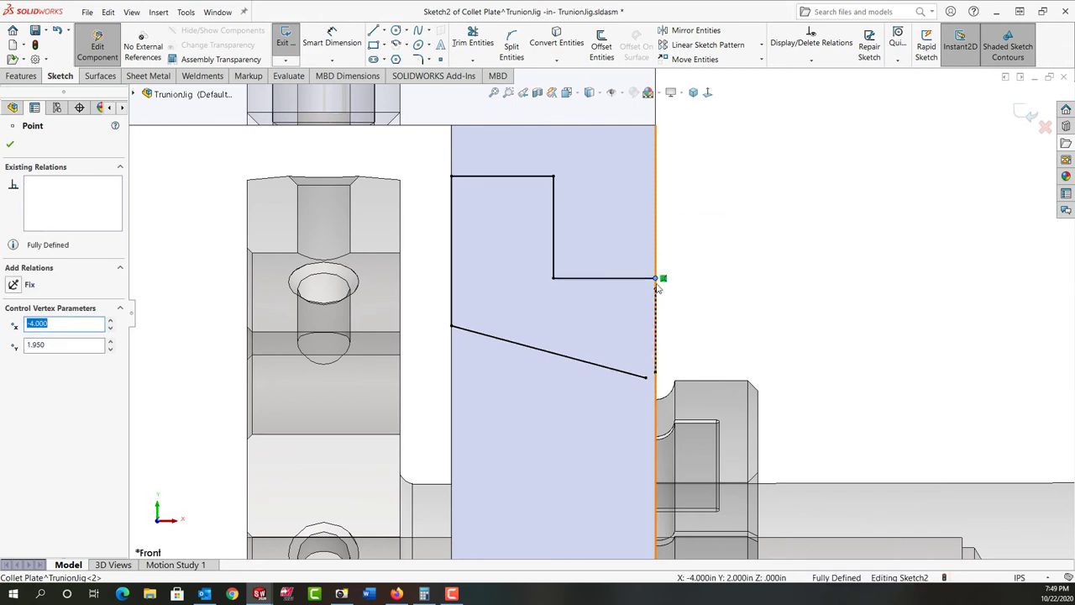
click(666, 382)
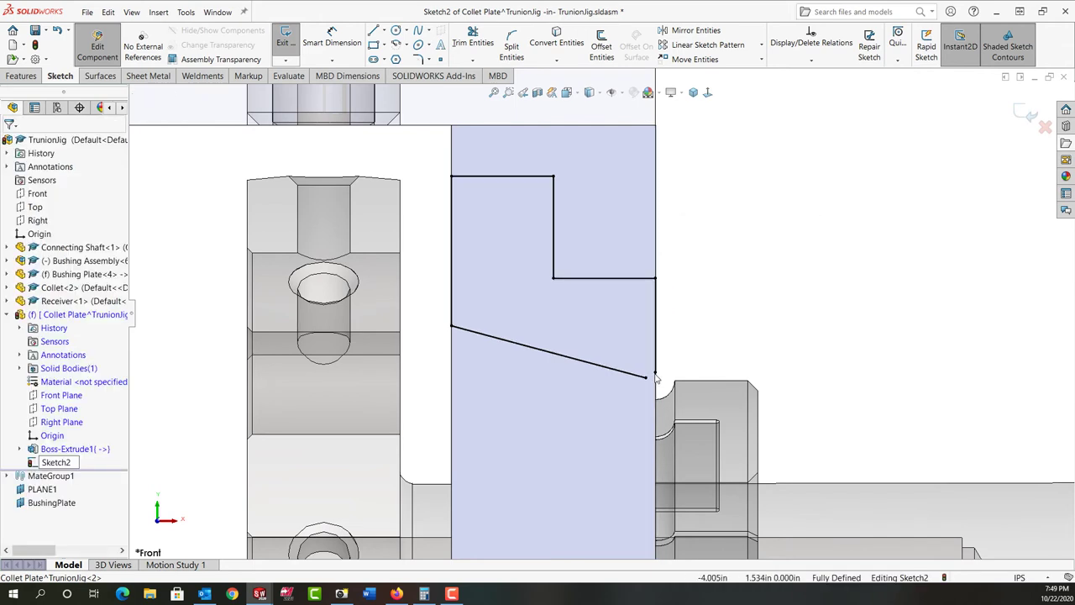
click(656, 378)
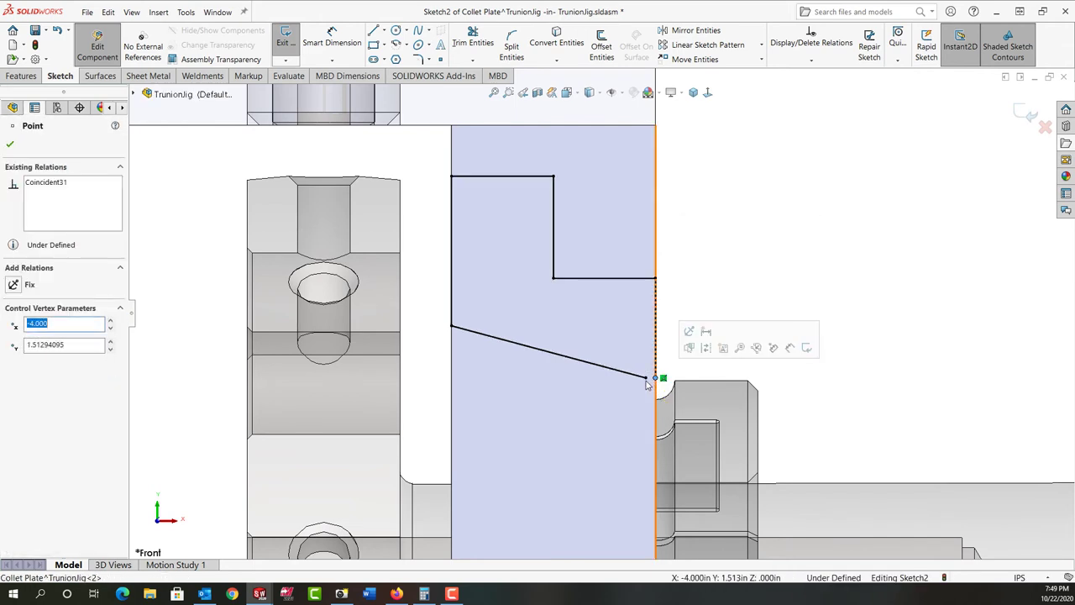
drag(646, 379, 652, 380)
click(654, 379)
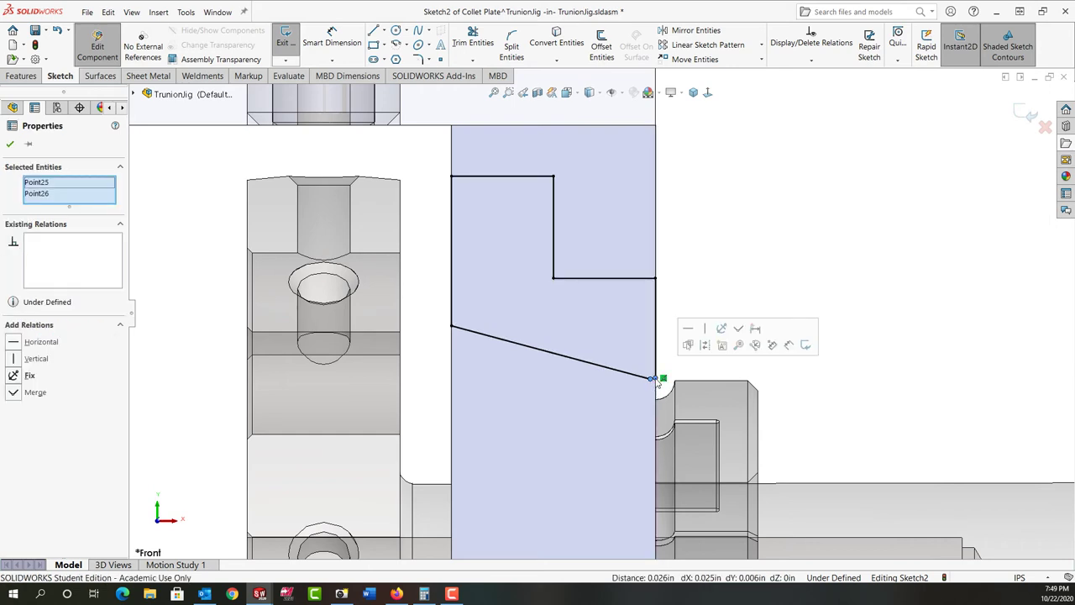
click(739, 330)
click(744, 283)
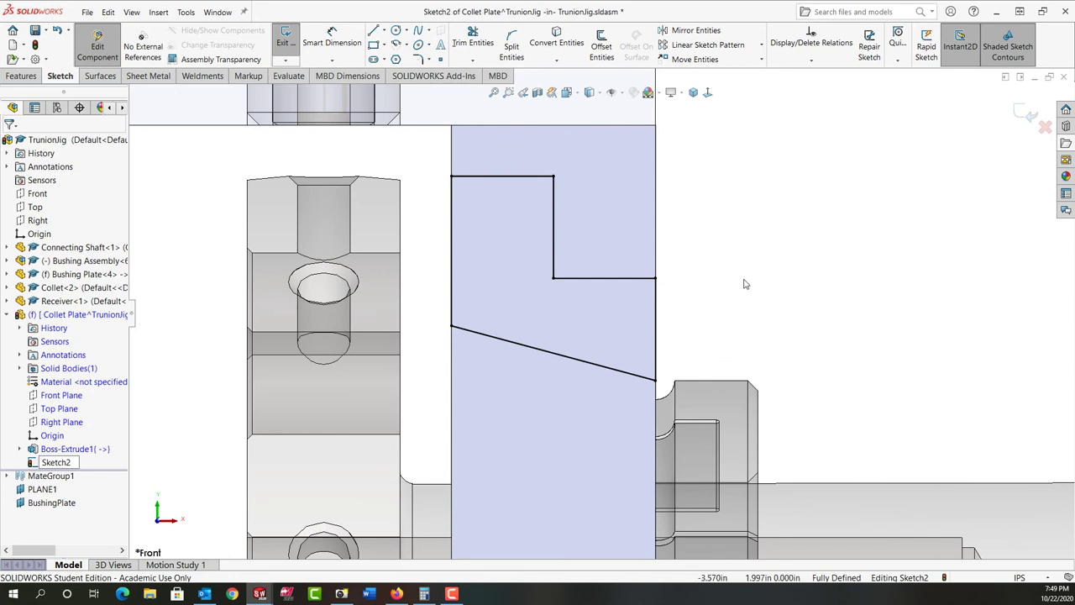
scroll(745, 284, up, 4)
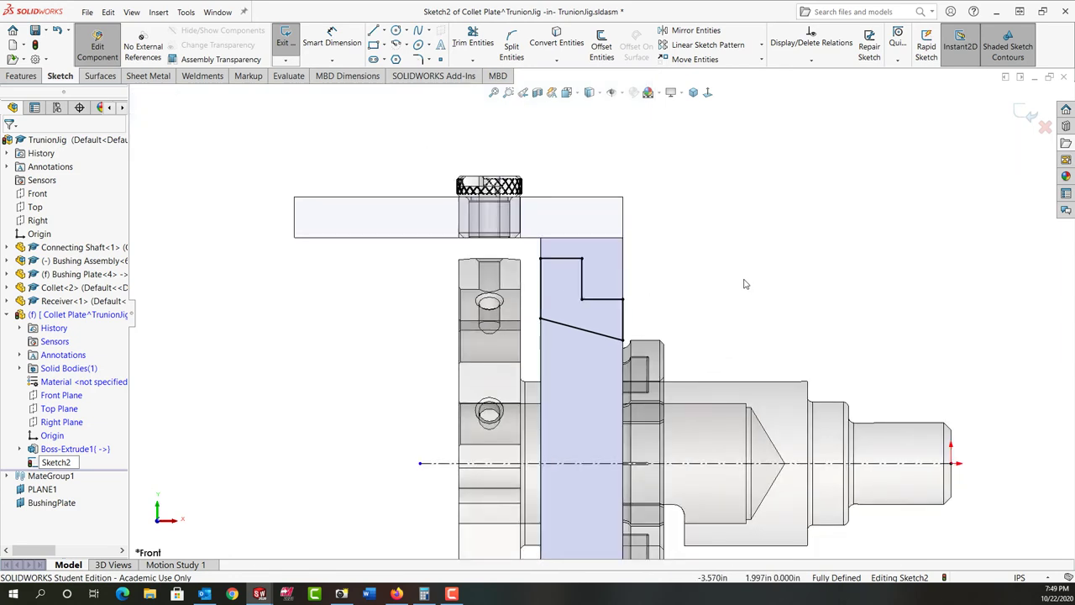
Step: Create a Blind 360° revolved cut about Line45, checking the preview from a front angle
click(1025, 113)
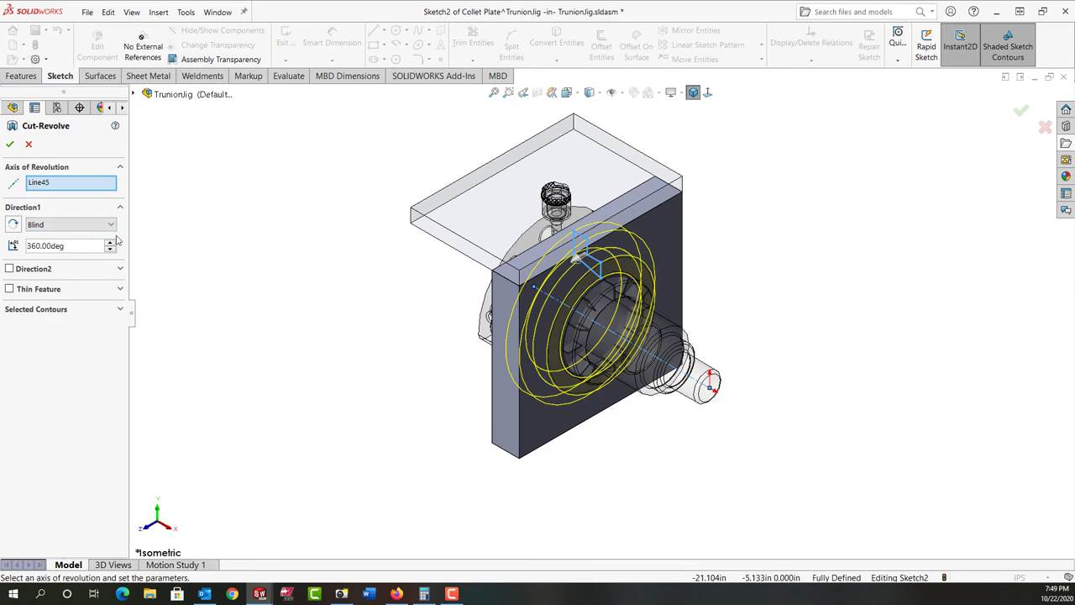
middle_drag(274, 272, 372, 206)
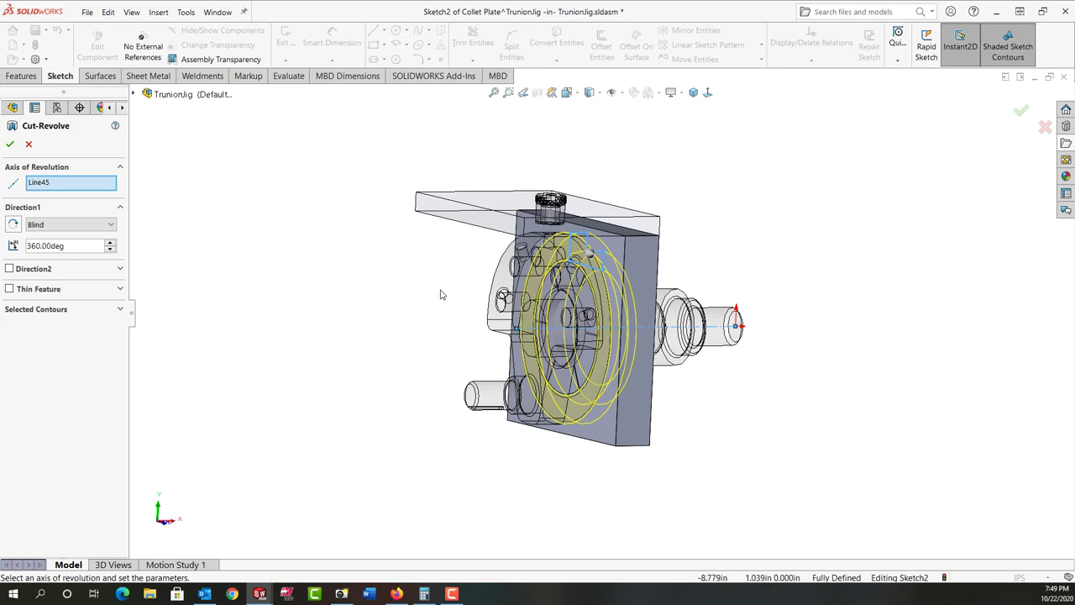
middle_drag(441, 294, 582, 271)
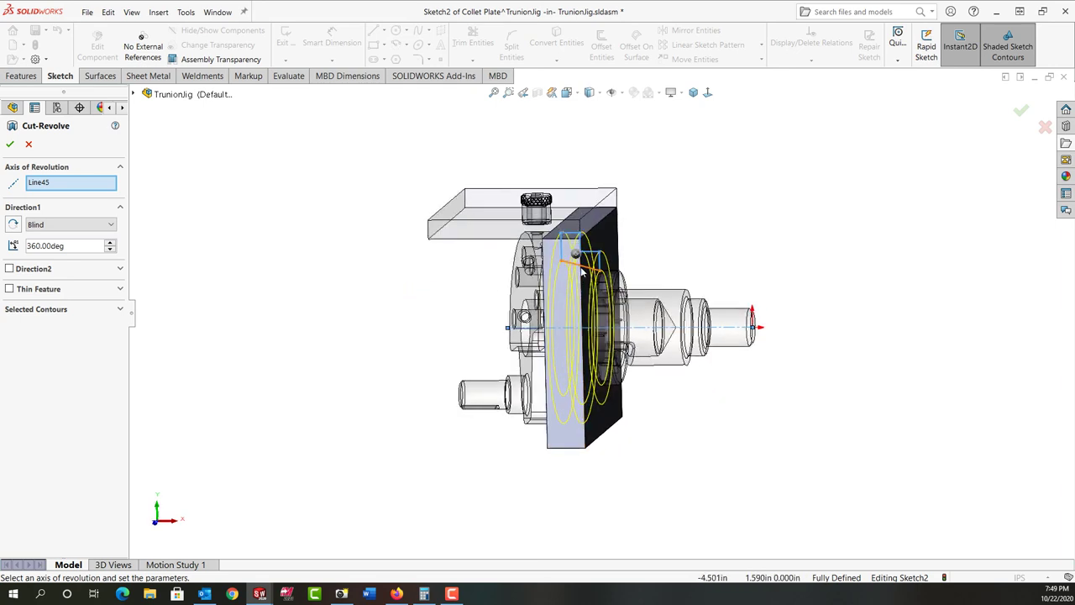
click(10, 146)
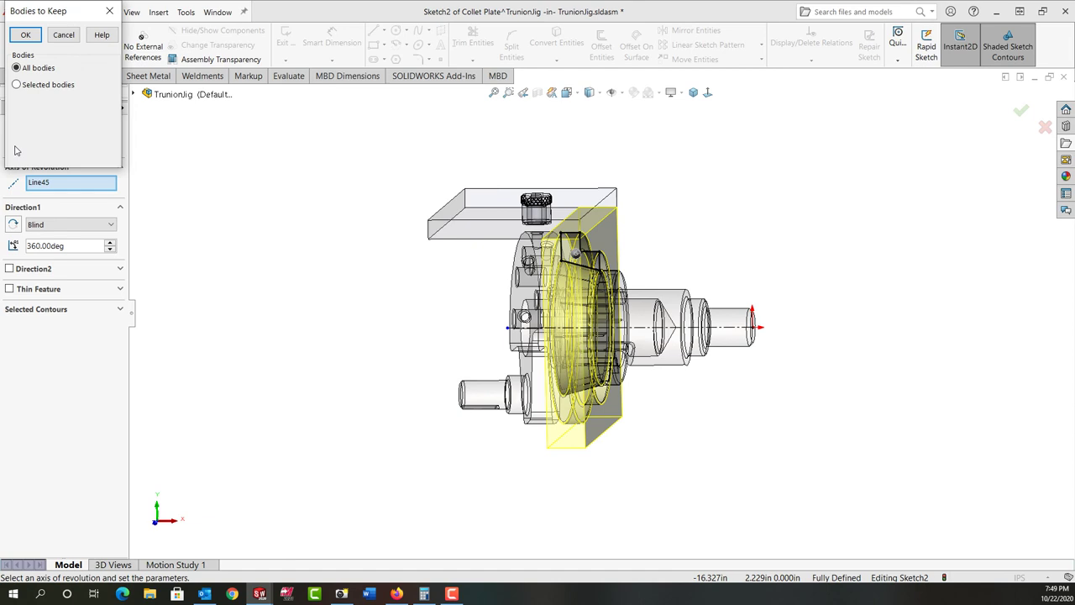
Step: Under Bodies to Keep, use Selected bodies with only Body 1 checked and confirm
click(17, 85)
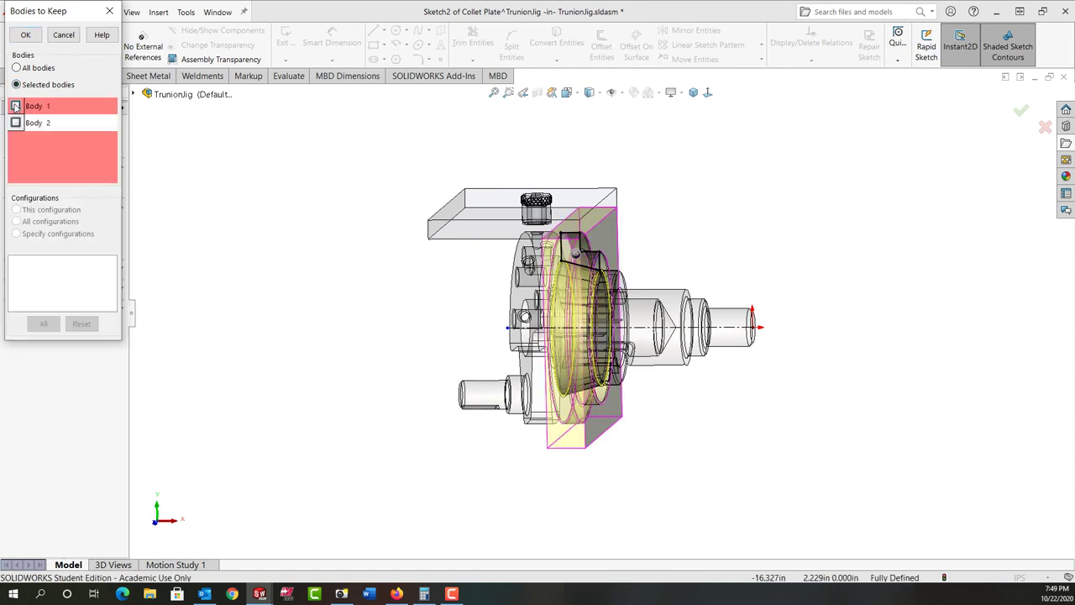
click(15, 106)
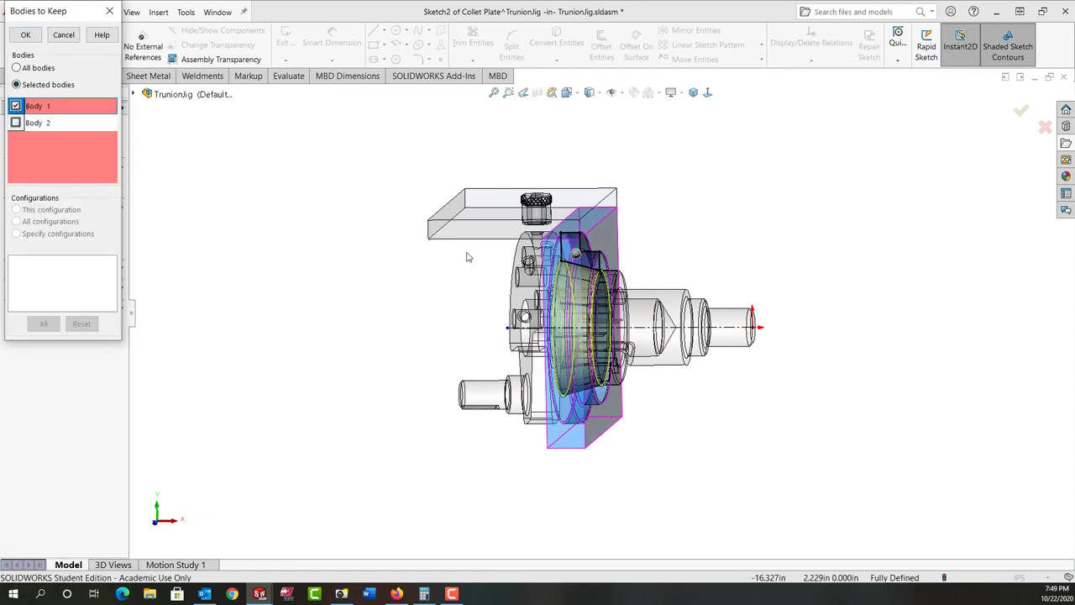
click(15, 123)
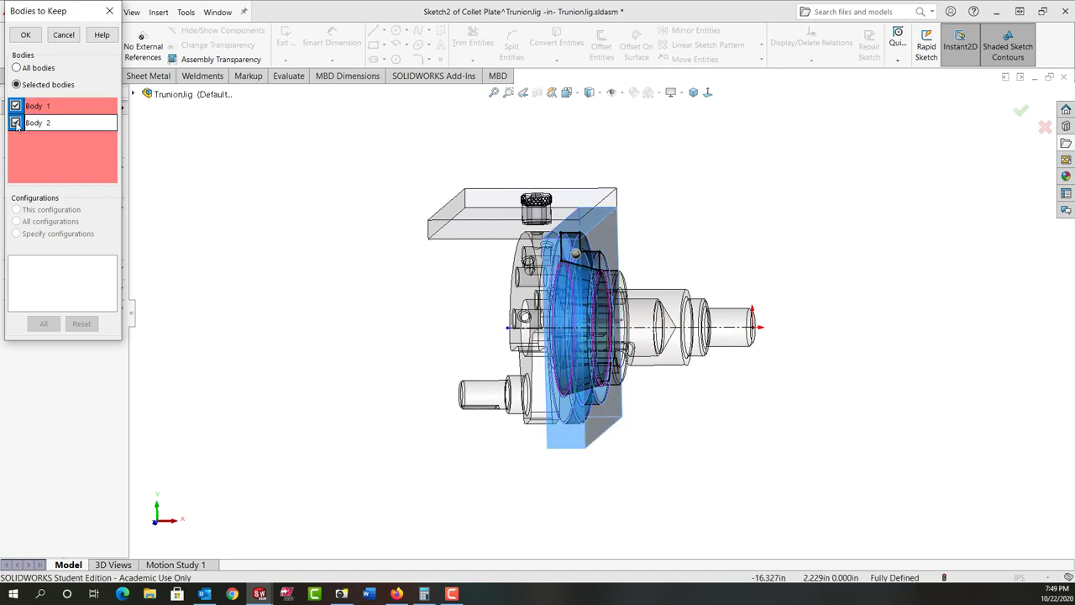
click(15, 122)
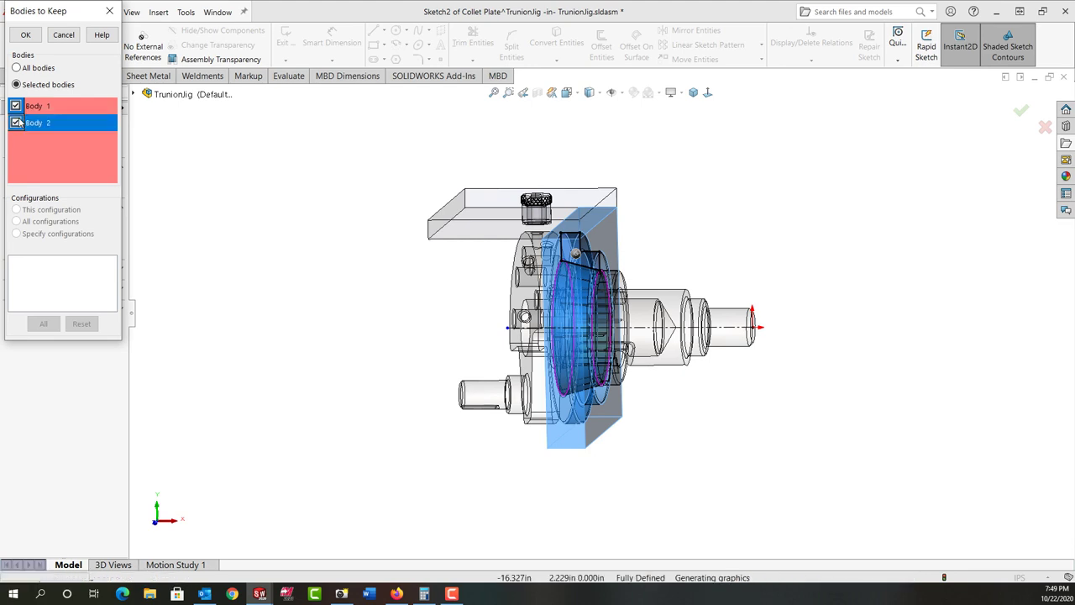
click(23, 35)
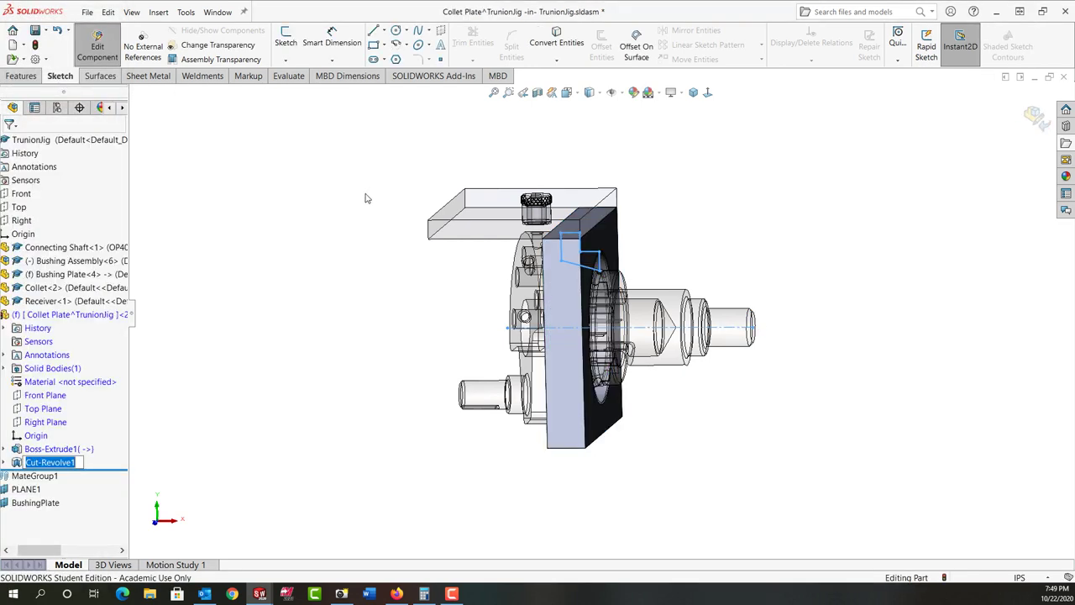
Step: Exit Edit Component and open the Collet Plate in its own part window from its face
middle_drag(440, 238, 412, 248)
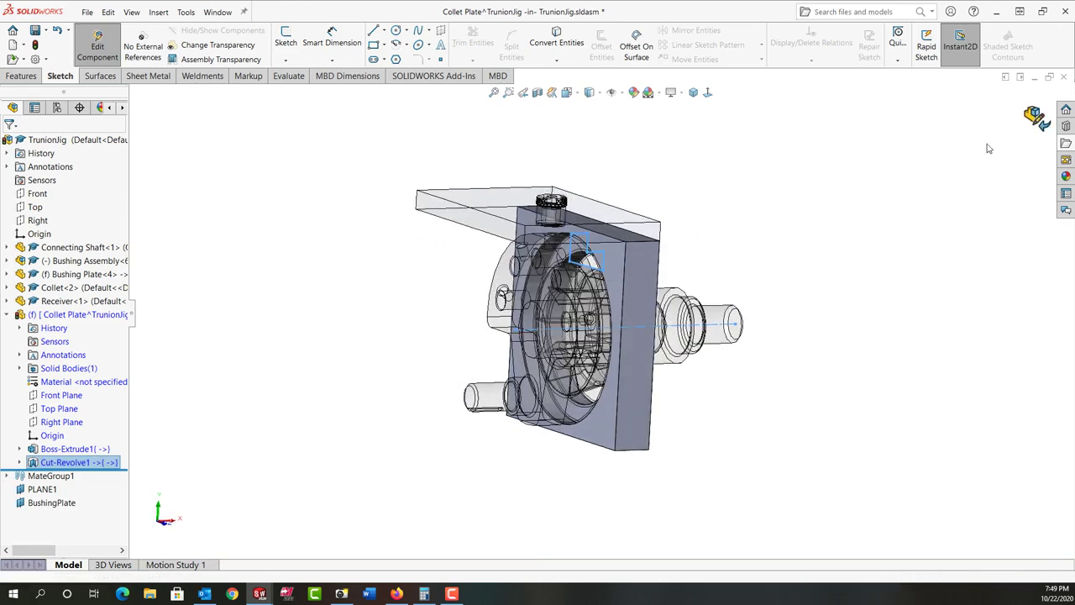
click(1034, 118)
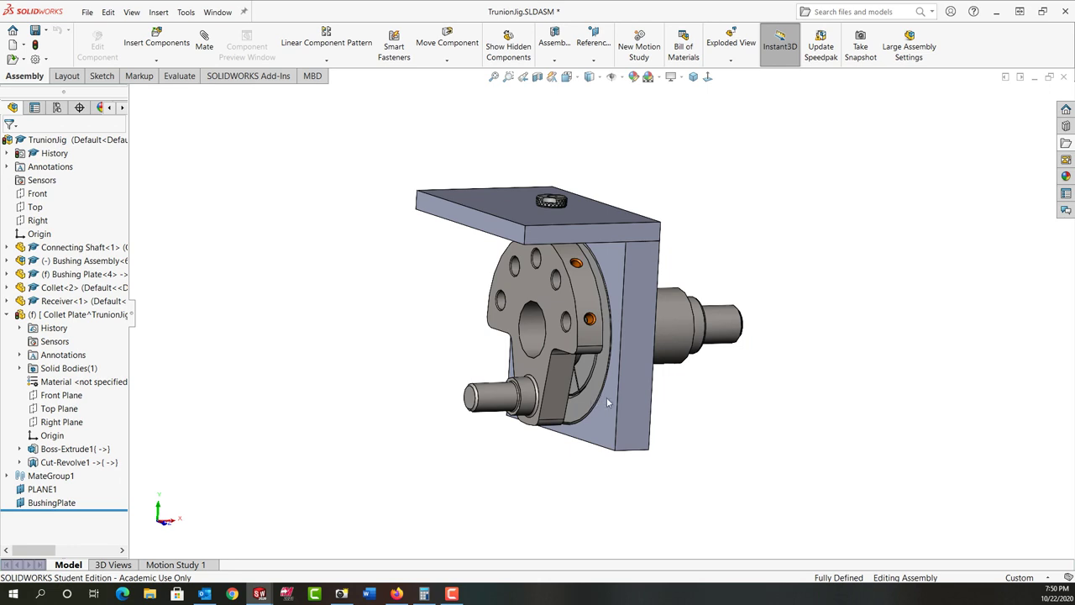
right_click(633, 401)
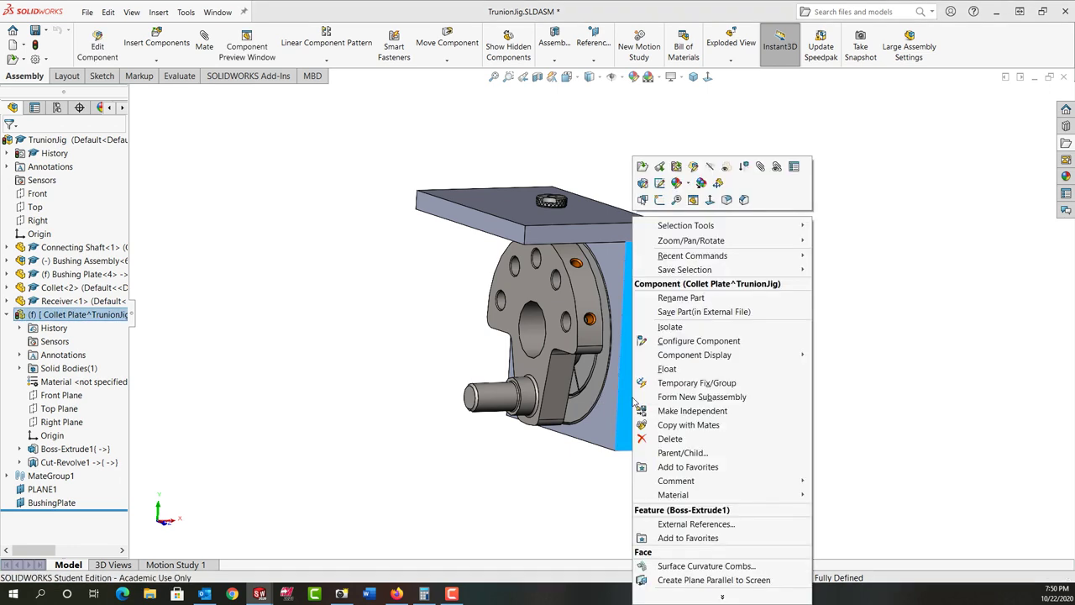
click(660, 168)
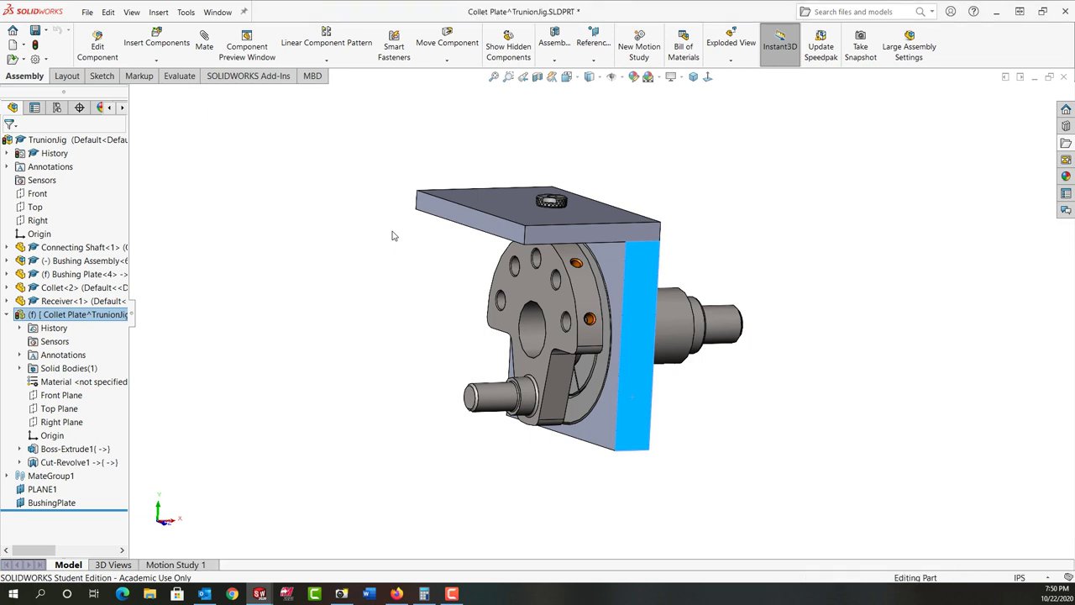